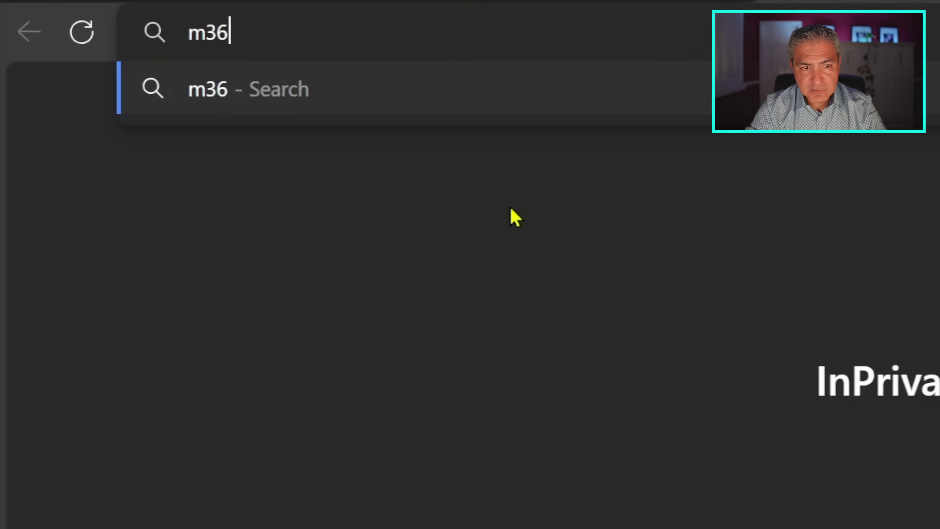
# Step: Go to m365copilot.com in the browser to reach the Copilot chat home page
pyautogui.write('5copilot.com')
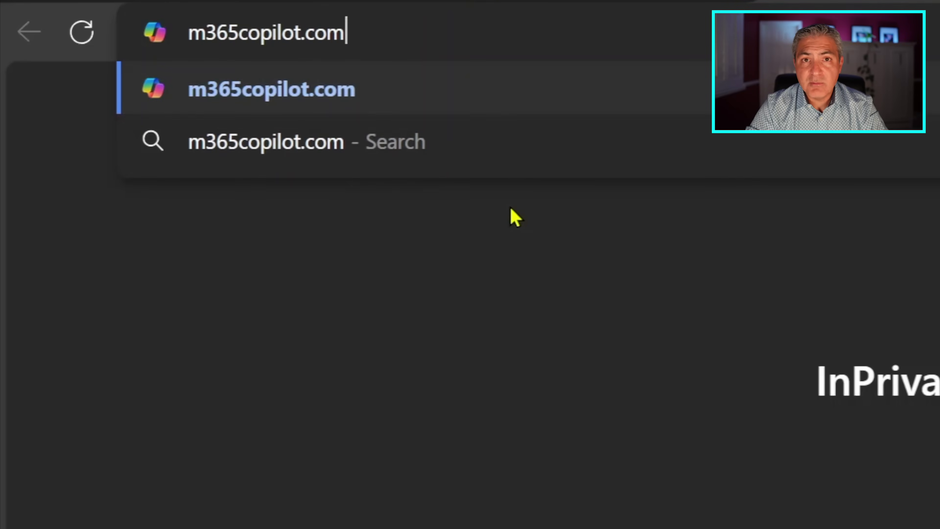
pyautogui.press('Return')
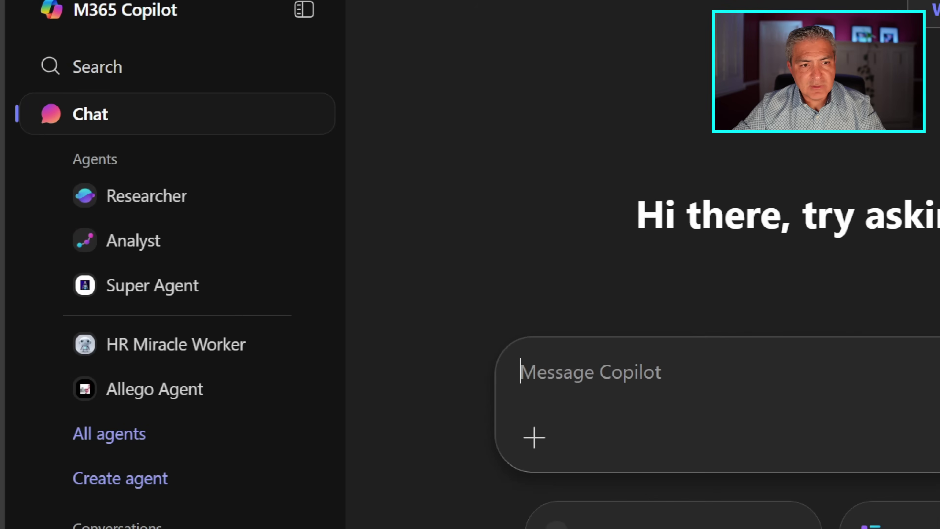
pyautogui.moveTo(4, 44); pyautogui.dragTo(184, 92)
pyautogui.moveTo(3, 91)
pyautogui.mouseDown()
pyautogui.moveTo(177, 128)
pyautogui.moveTo(205, 145)
pyautogui.mouseUp()
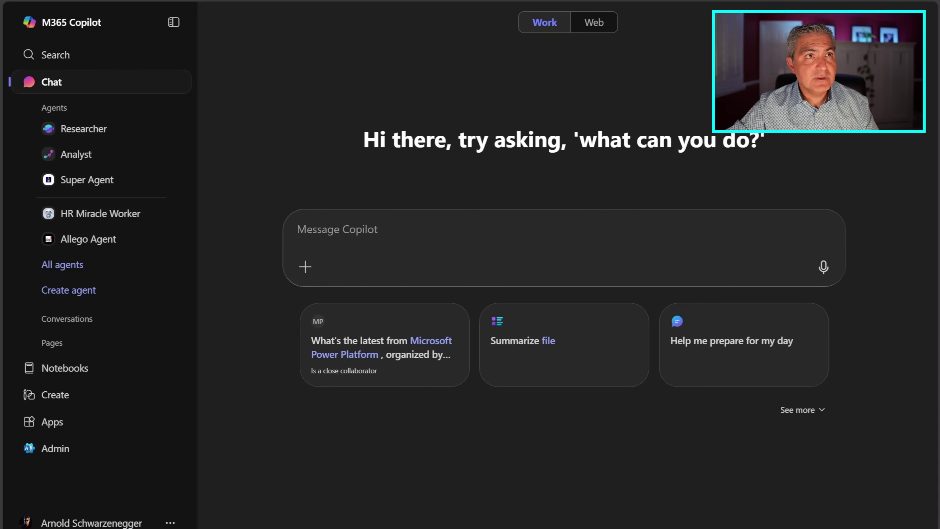
# Step: Paste the PLANT framework prompt for crafting a work 'no' into the message box, unsent
pyautogui.rightClick(351, 230)
pyautogui.click(403, 342)
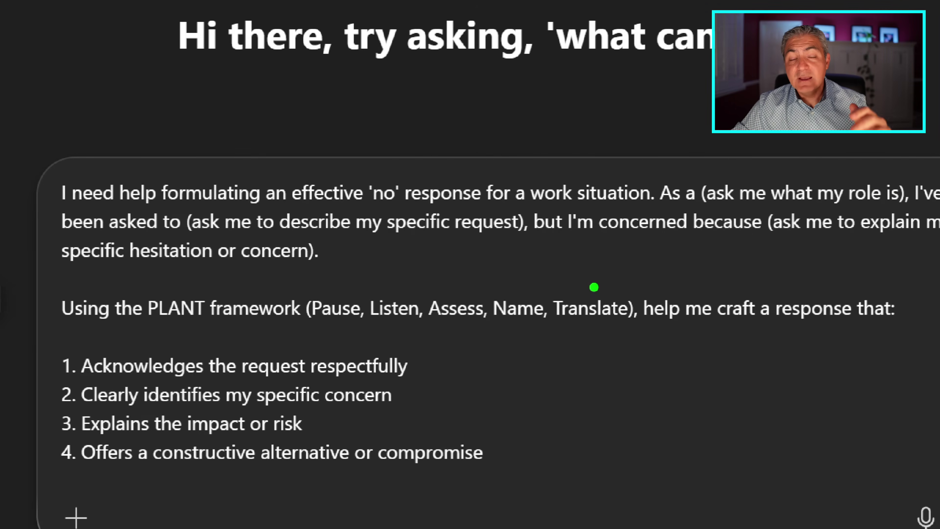
pyautogui.moveTo(159, 332); pyautogui.dragTo(614, 324)
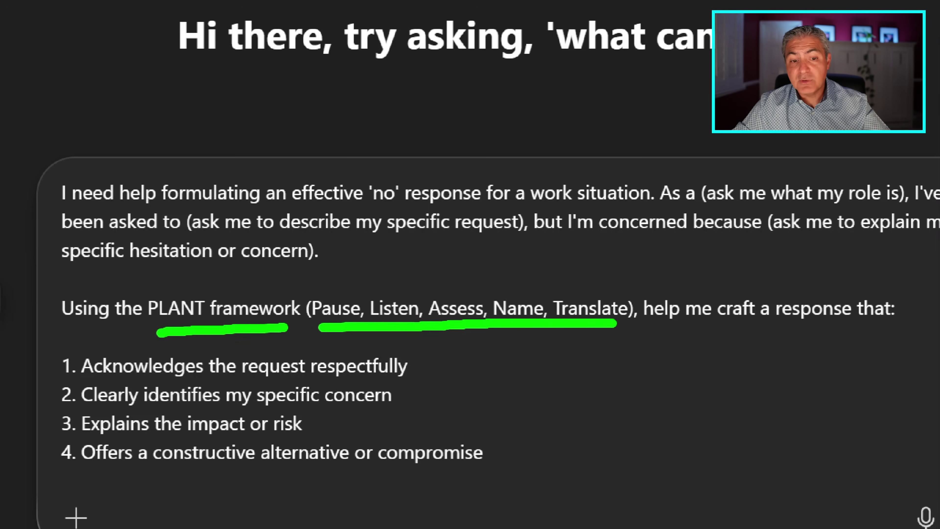
pyautogui.press('Escape')
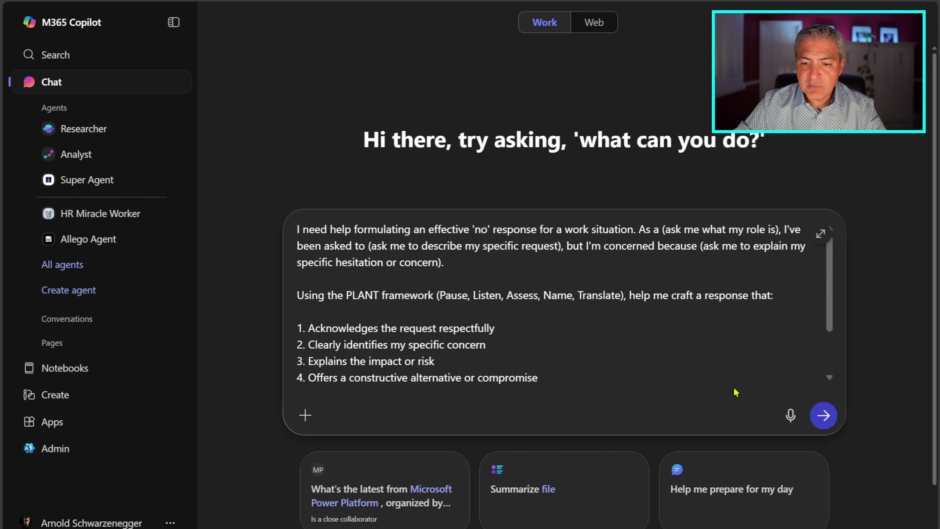
# Step: Send the PLANT prompt, then answer: sales manager, last-minute meeting, not enough time to prepare
pyautogui.click(824, 415)
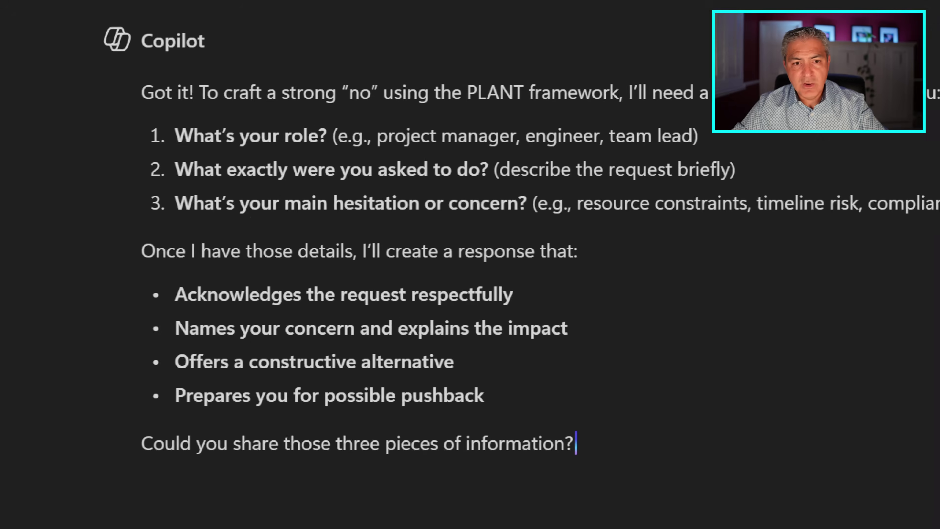
pyautogui.moveTo(48, 142); pyautogui.dragTo(88, 145)
pyautogui.moveTo(47, 177); pyautogui.dragTo(90, 177)
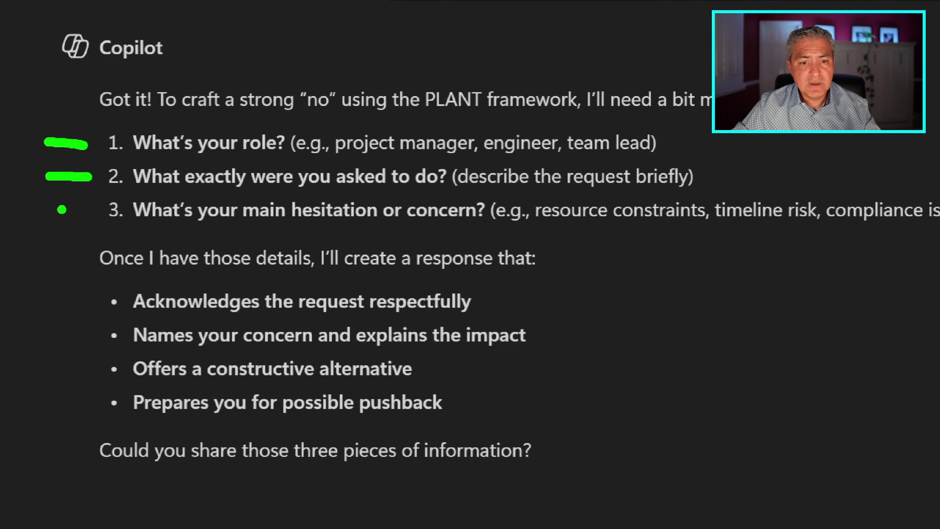
pyautogui.moveTo(61, 215); pyautogui.dragTo(84, 214)
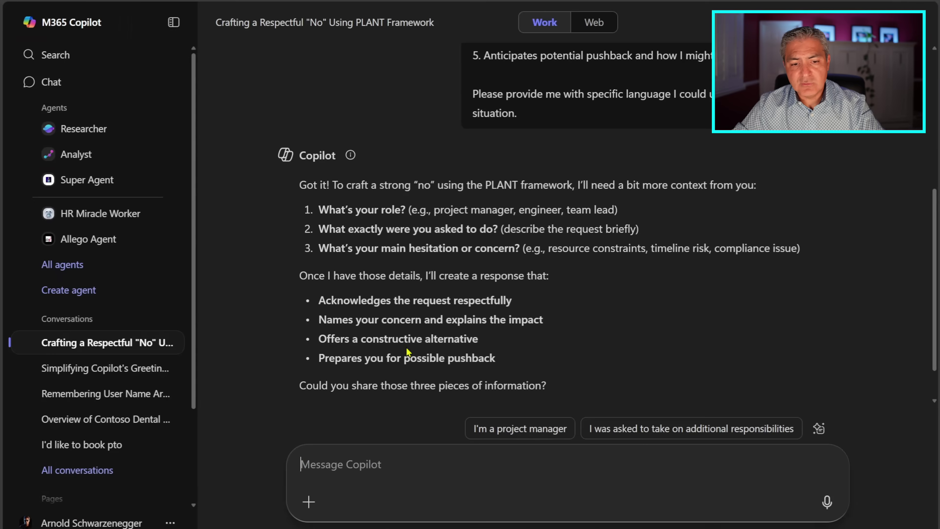
pyautogui.write('1')
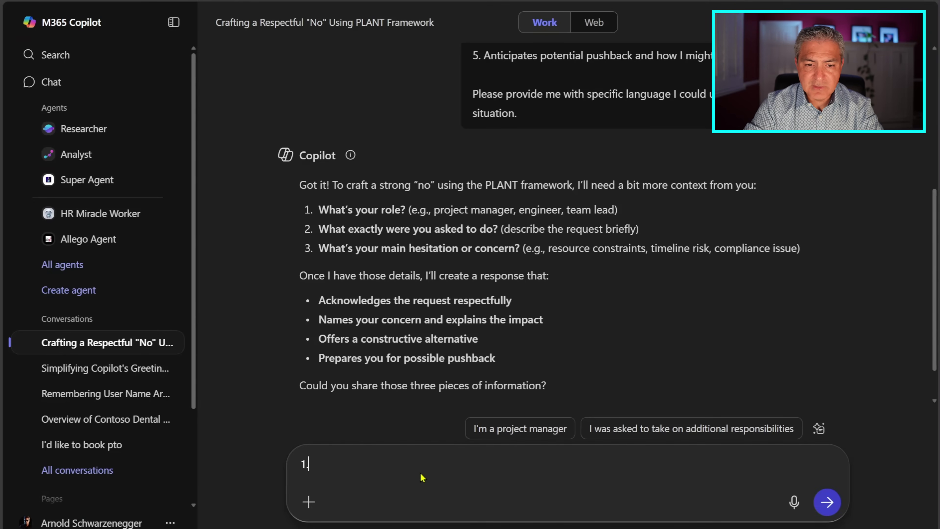
pyautogui.write(". I'm a sales manager.  2.")
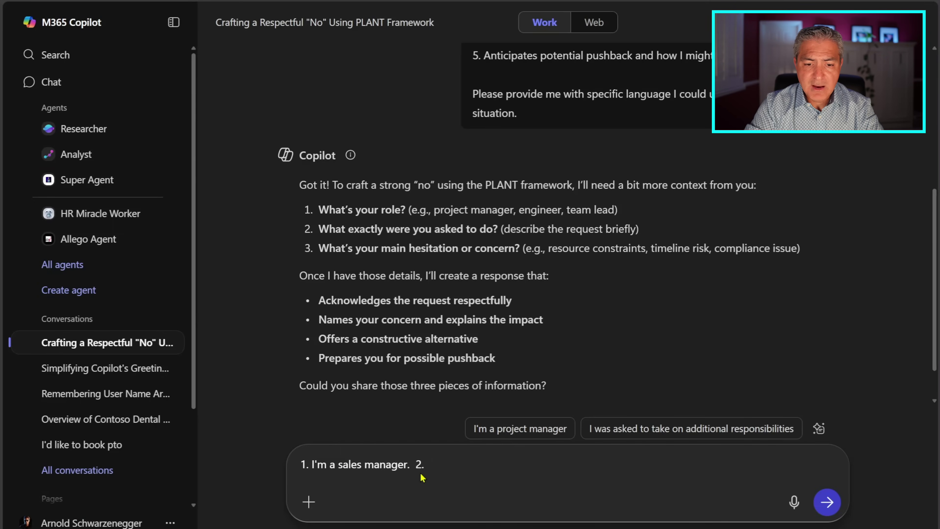
pyautogui.write(' I was ')
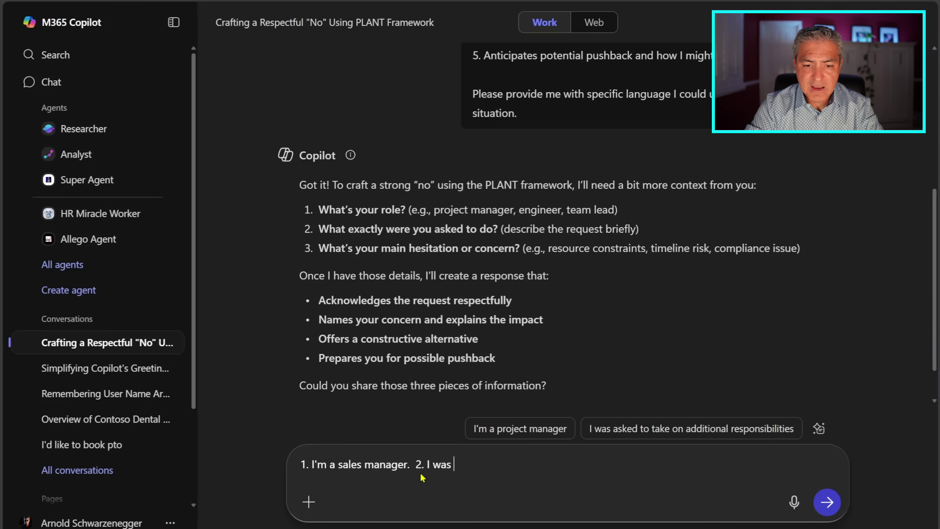
pyautogui.write('asked to attend a ')
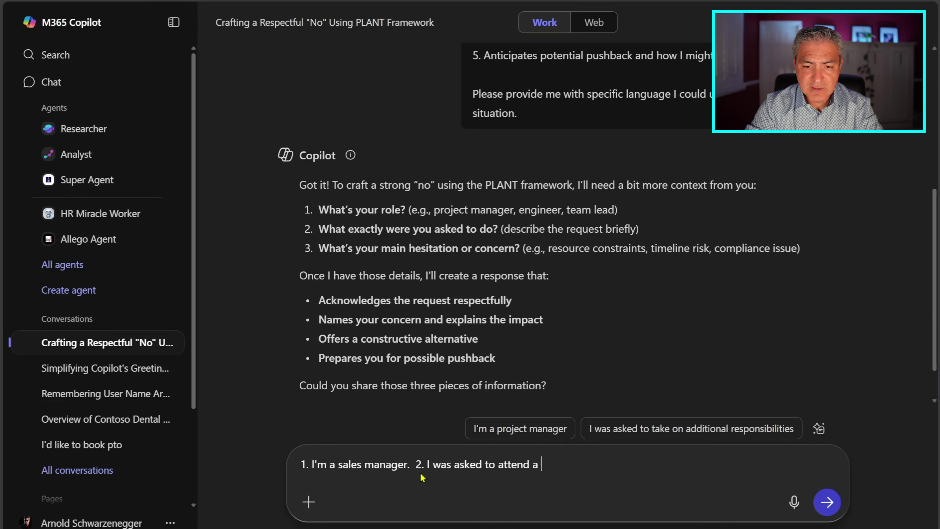
pyautogui.write("last minute meeting.  3. Don't have enough time to prepare.")
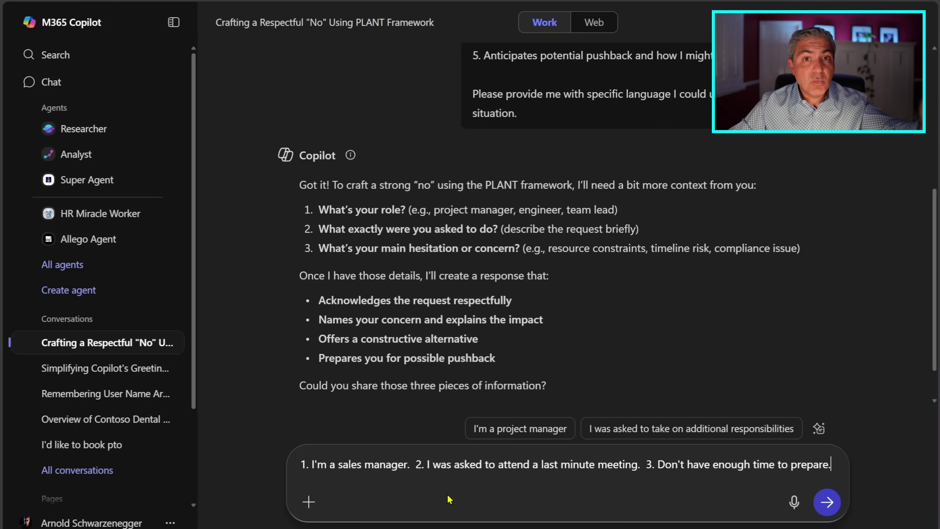
pyautogui.click(827, 502)
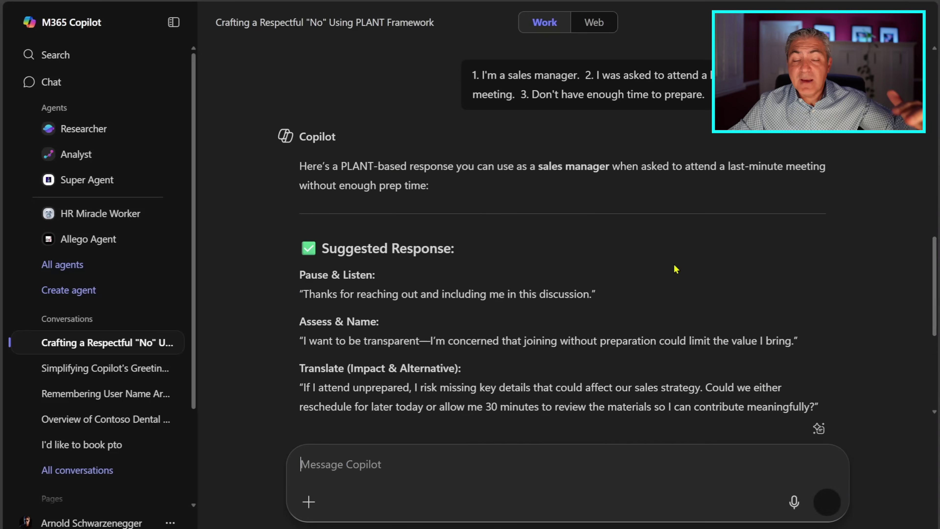
# Step: Request three more response variations, including an Assertive but Diplomatic version
pyautogui.scroll(-3, 637, 247)
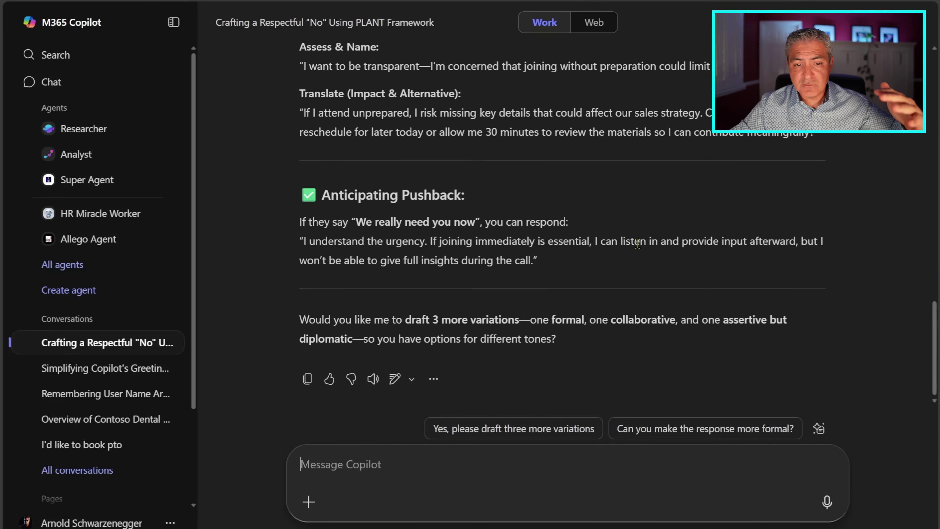
pyautogui.scroll(3, 638, 243)
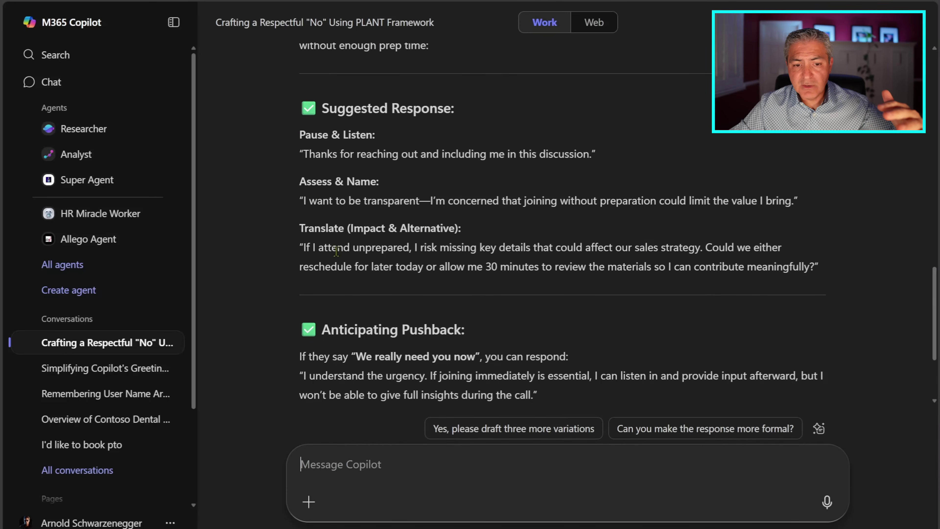
pyautogui.scroll(-3, 310, 244)
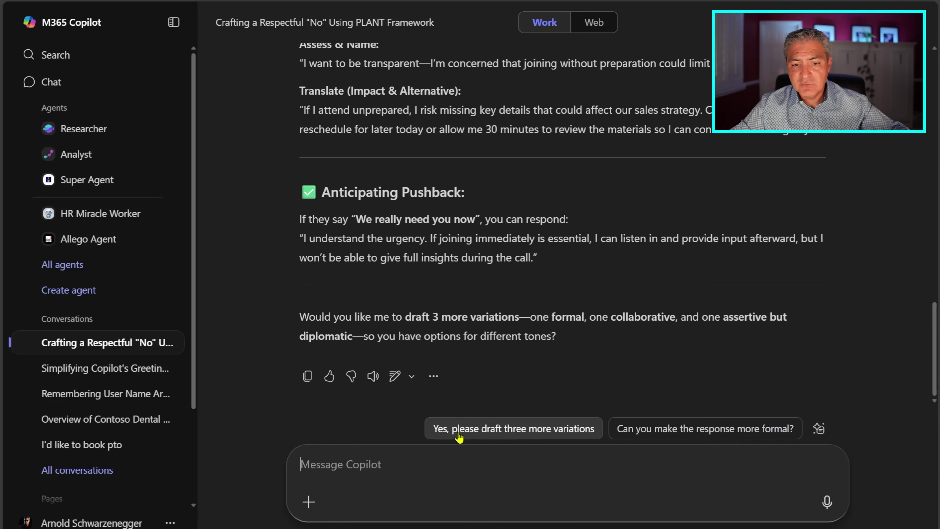
pyautogui.click(504, 440)
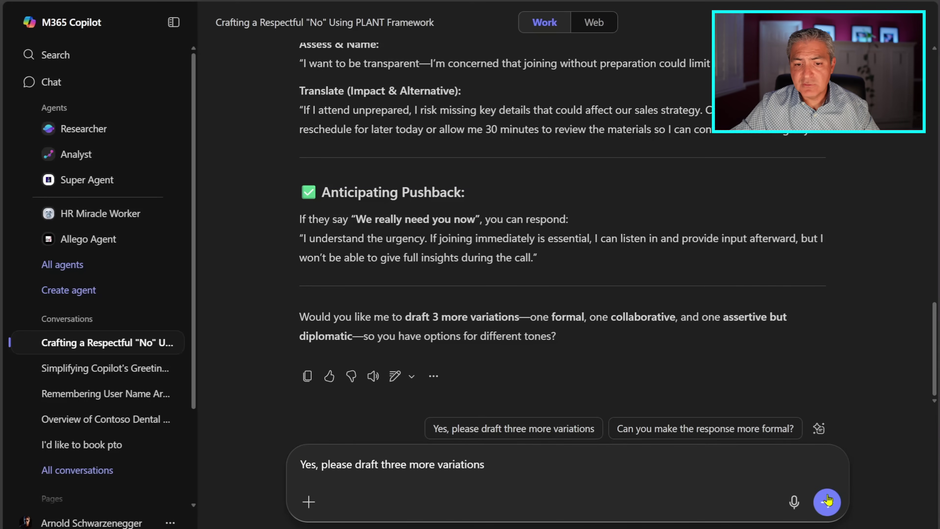
pyautogui.click(828, 504)
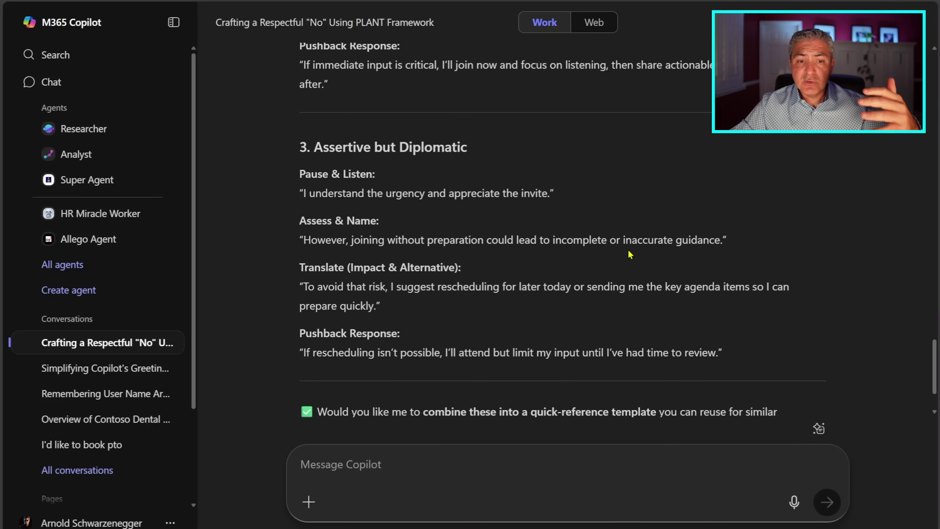
pyautogui.moveTo(297, 149); pyautogui.dragTo(496, 150)
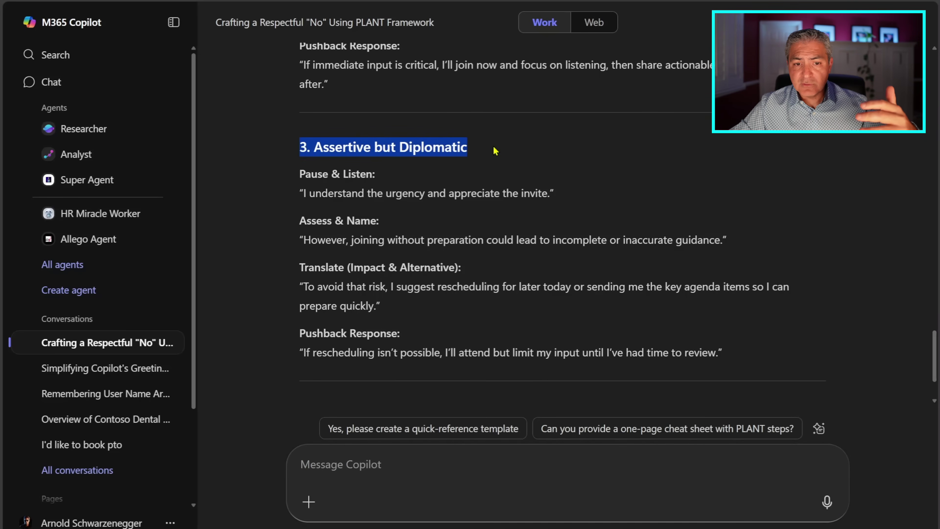
pyautogui.scroll(-3, 295, 217)
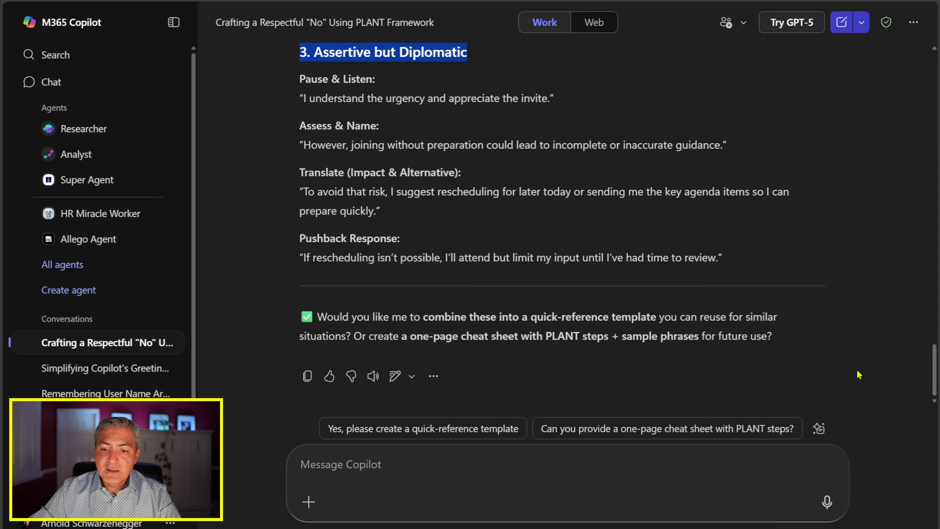
# Step: Bookmark the first PLANT prompt, retitle it 'Help saying no', and save it
pyautogui.moveTo(931, 372); pyautogui.dragTo(938, 71)
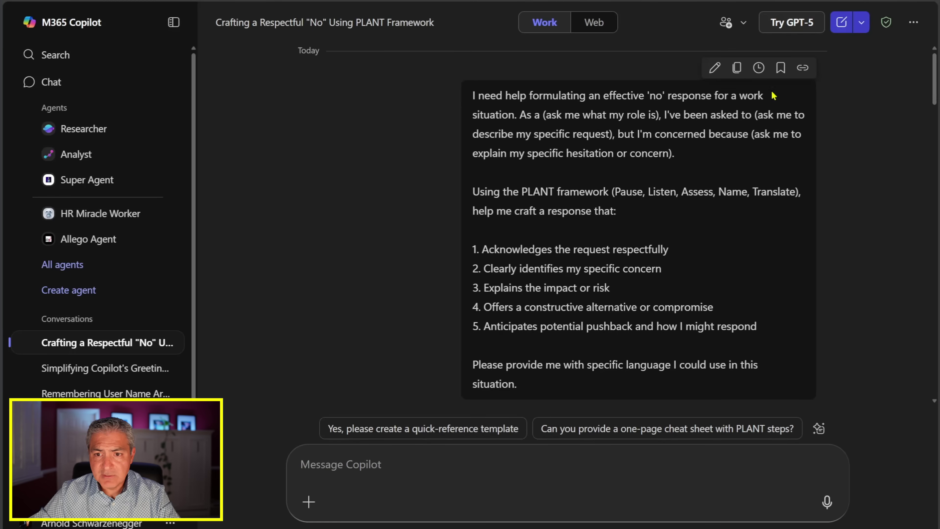
pyautogui.click(724, 67)
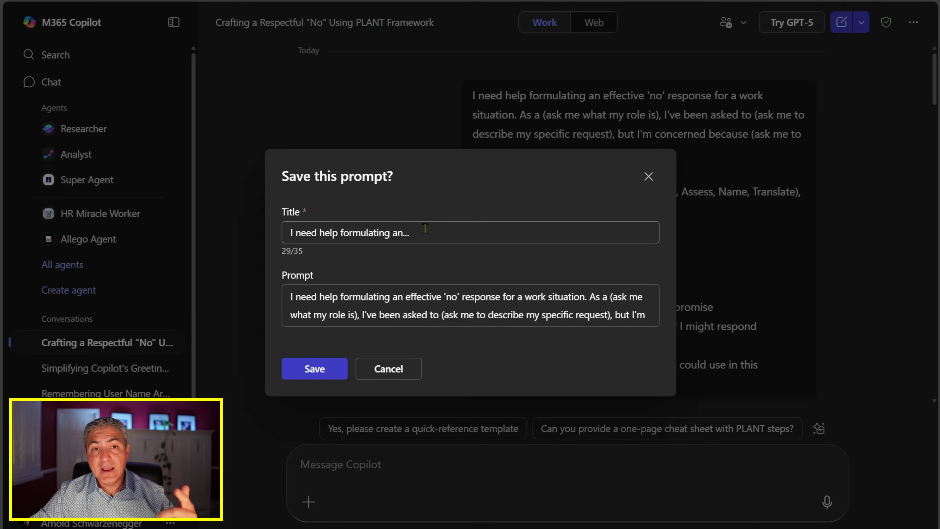
pyautogui.moveTo(459, 232); pyautogui.dragTo(279, 234)
pyautogui.write('Help saying no')
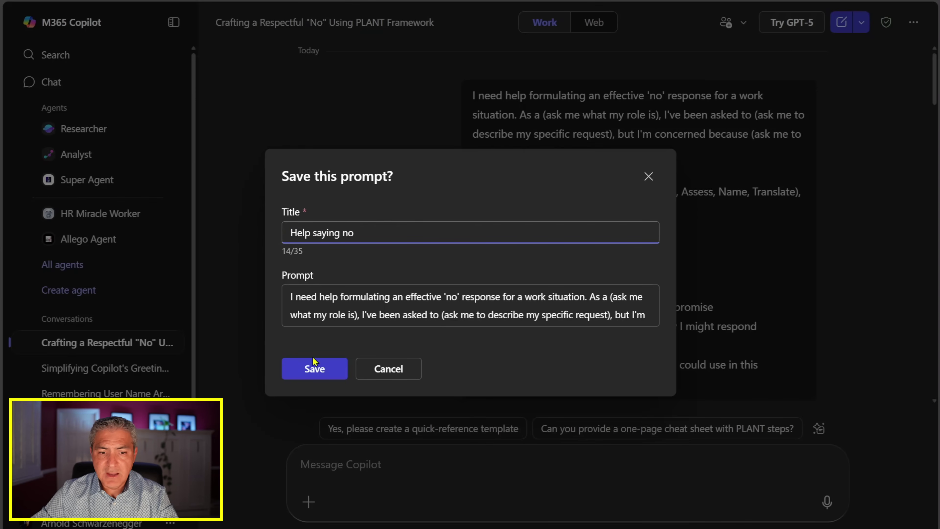
pyautogui.click(315, 370)
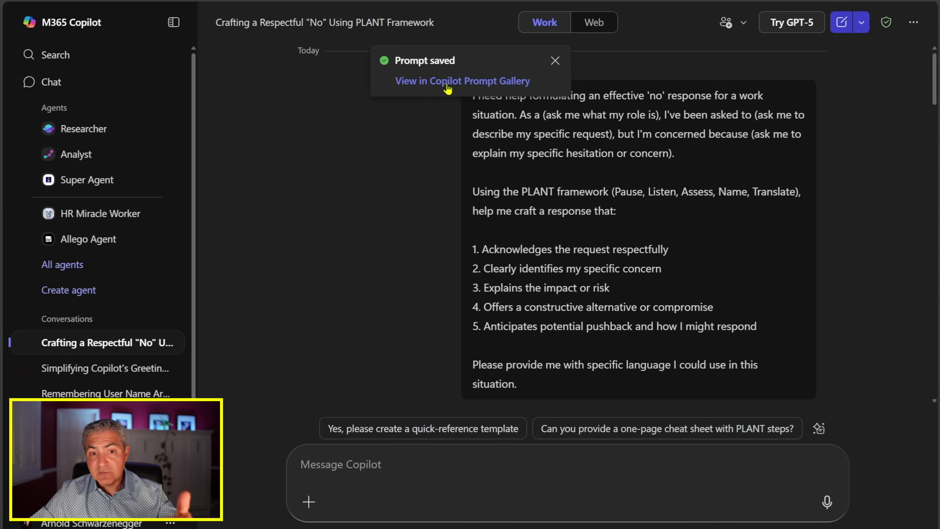
# Step: Show the 'Help saying no' card under Your prompts in the Prompt Gallery and its sharing options
pyautogui.click(555, 61)
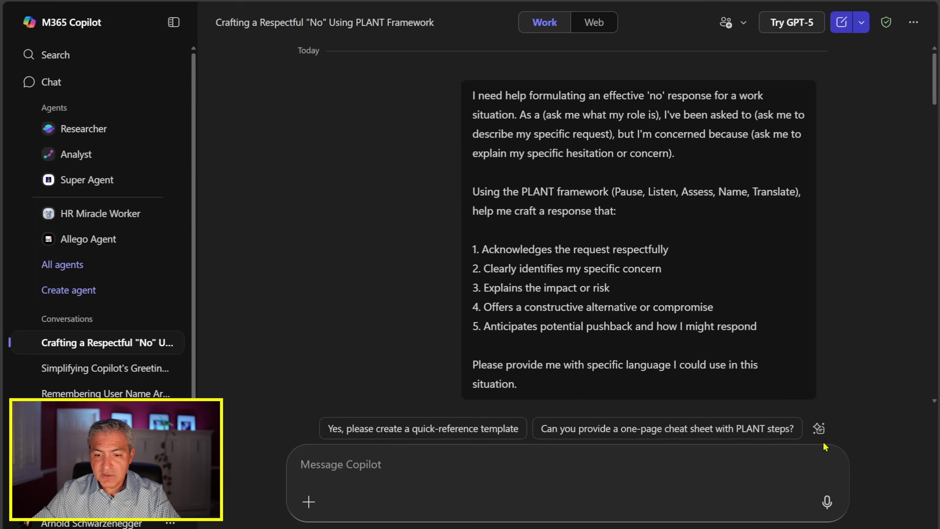
pyautogui.click(788, 432)
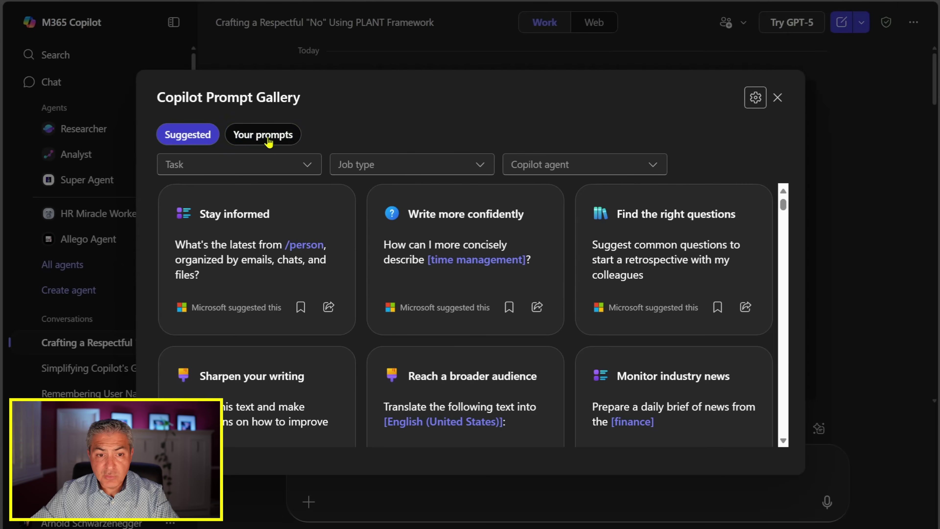
pyautogui.click(285, 162)
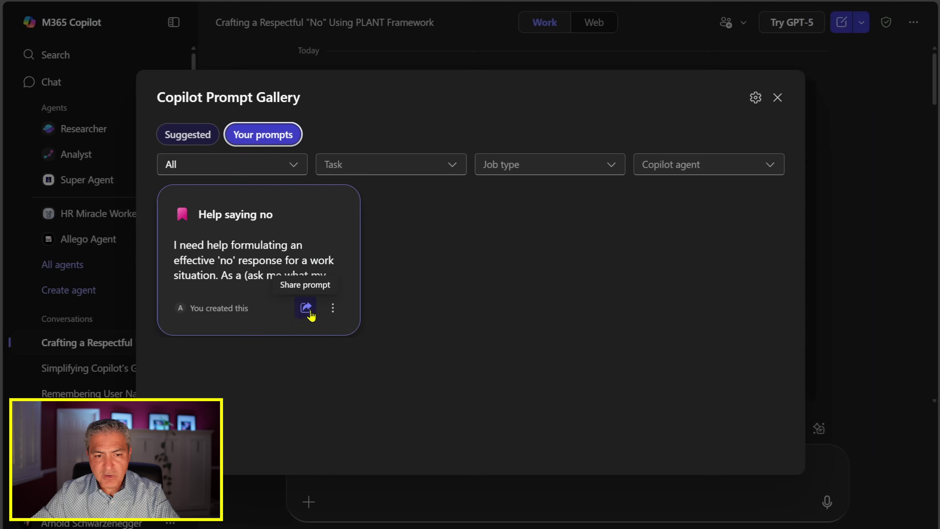
pyautogui.click(306, 306)
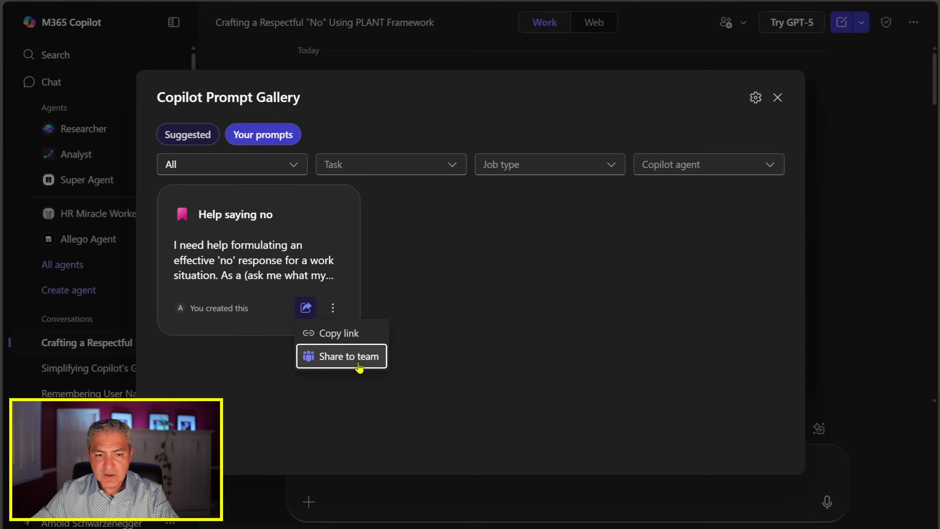
# Step: Share the 'Help saying no' prompt to the Engineering Team
pyautogui.click(336, 363)
pyautogui.click(601, 370)
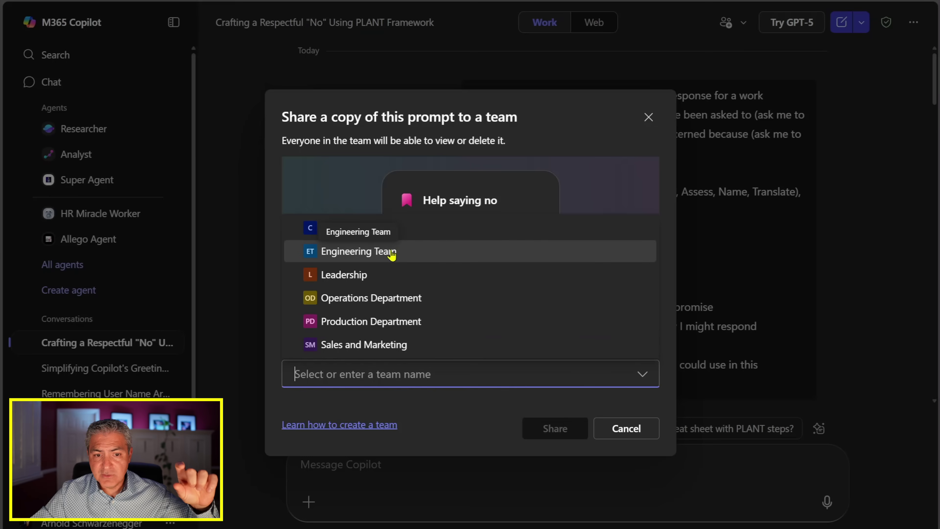
pyautogui.click(384, 259)
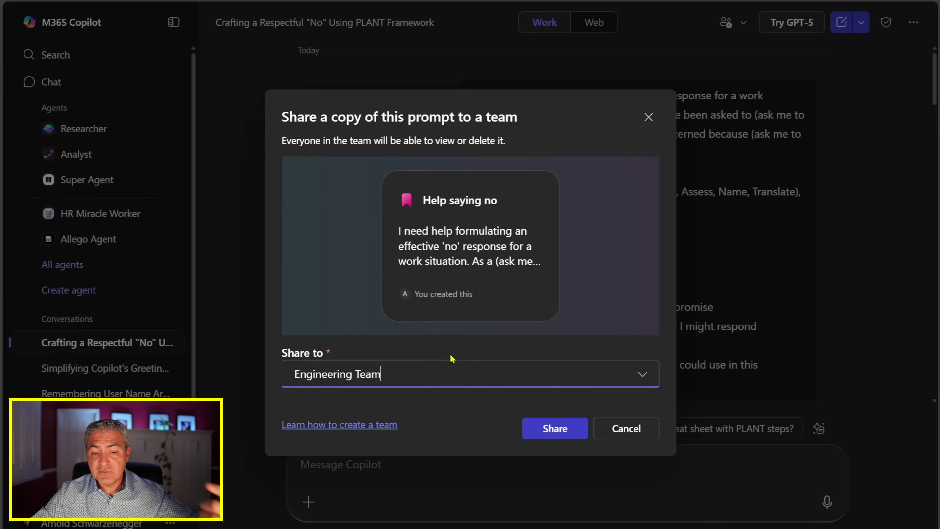
pyautogui.click(551, 428)
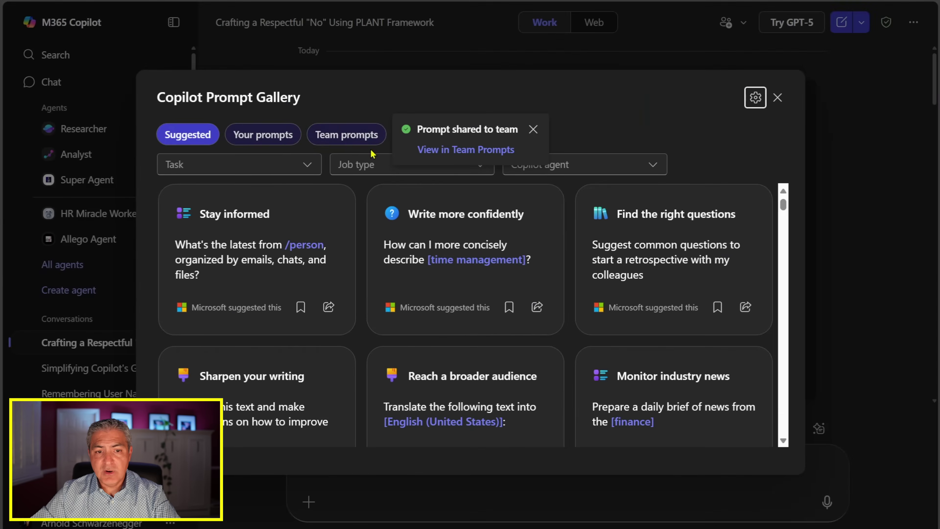
# Step: Switch to the Team prompts tab to see the shared 'Help saying no' card
pyautogui.click(296, 106)
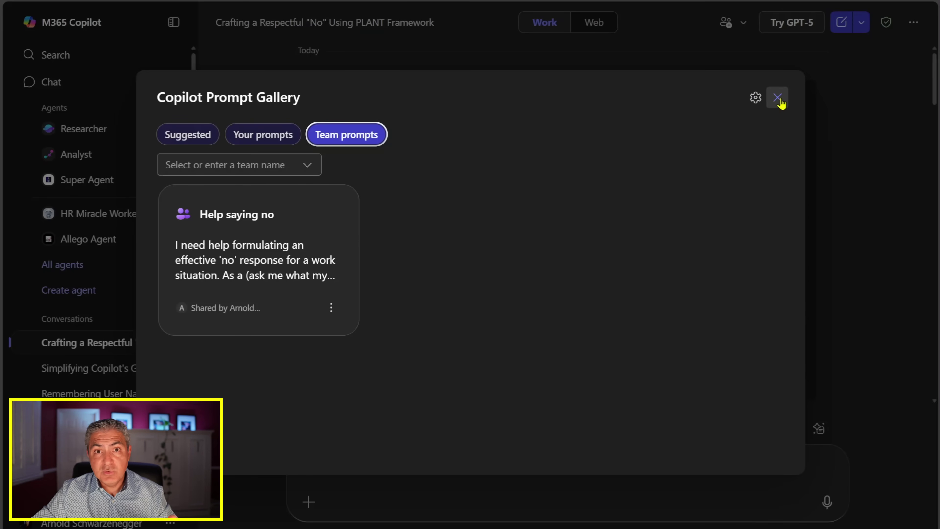
# Step: Close the Prompt Gallery and show the Teams options for creating something new
pyautogui.click(777, 98)
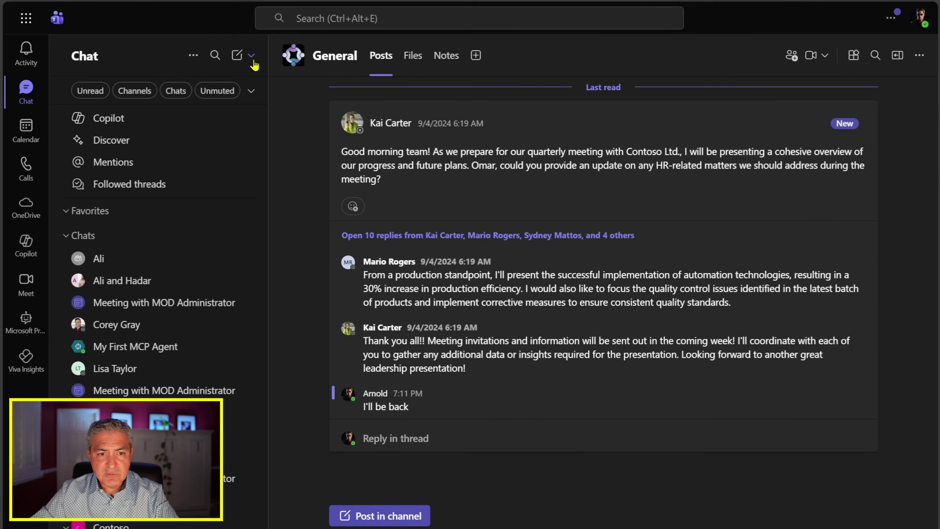
pyautogui.click(242, 47)
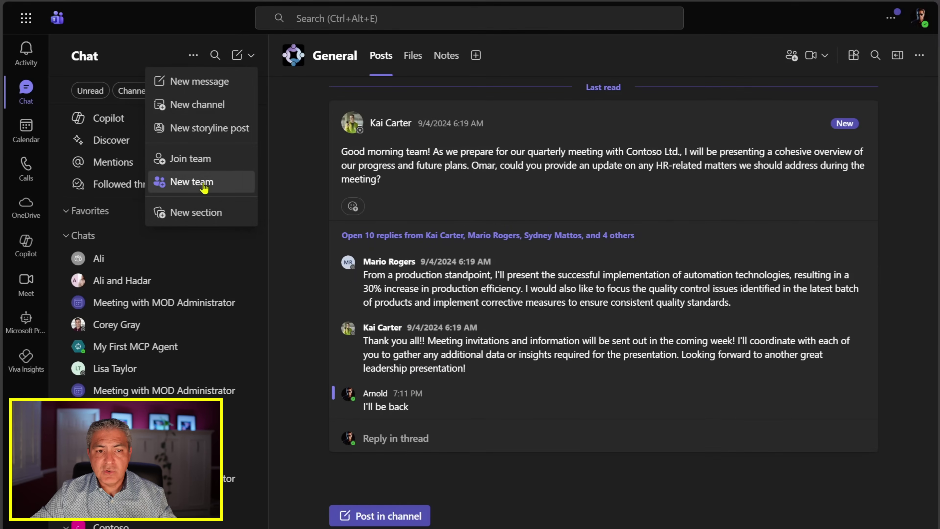
# Step: Start a new team and bring up the full team creation options and templates
pyautogui.click(204, 182)
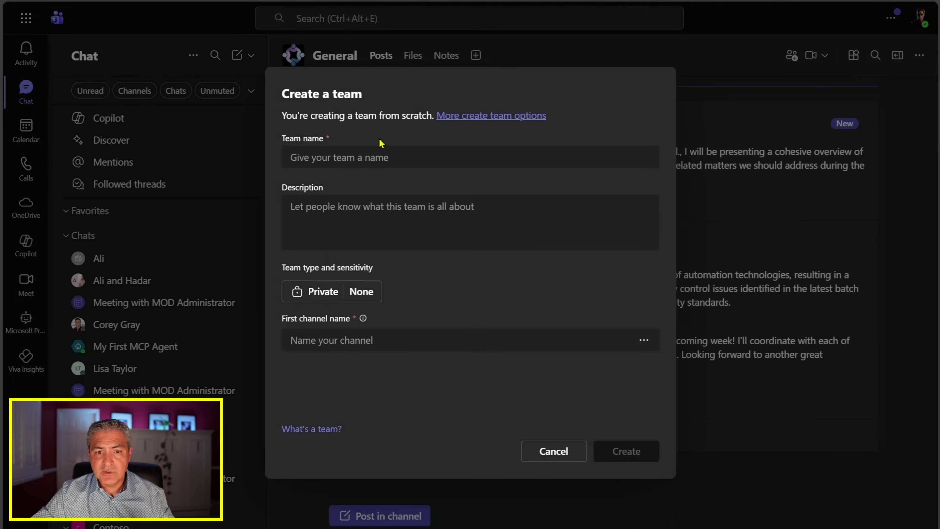
pyautogui.click(331, 157)
pyautogui.click(471, 117)
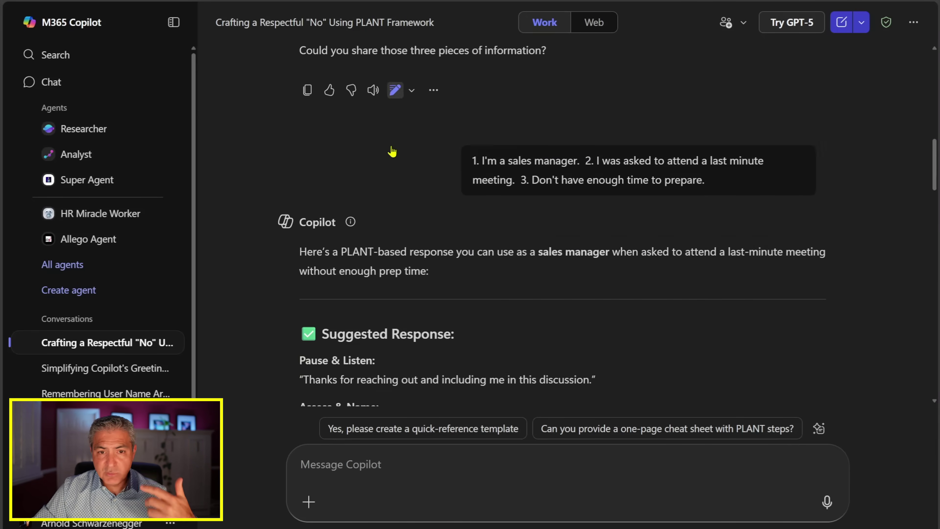
pyautogui.scroll(-12, 393, 152)
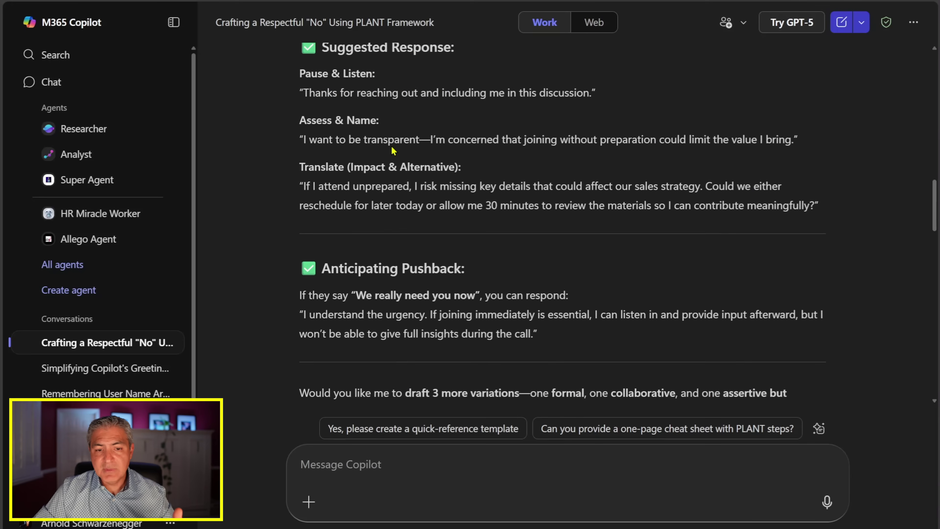
pyautogui.scroll(-20, 392, 151)
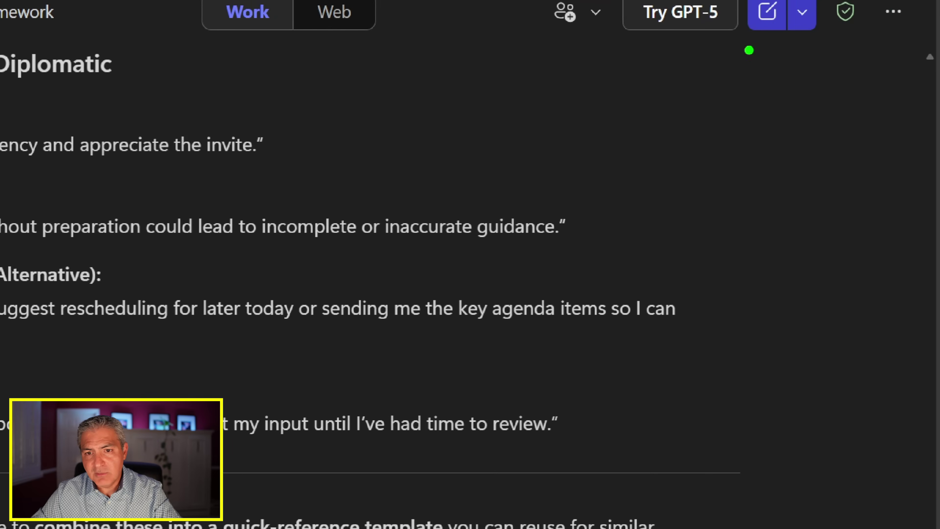
pyautogui.moveTo(528, 41); pyautogui.dragTo(602, 37)
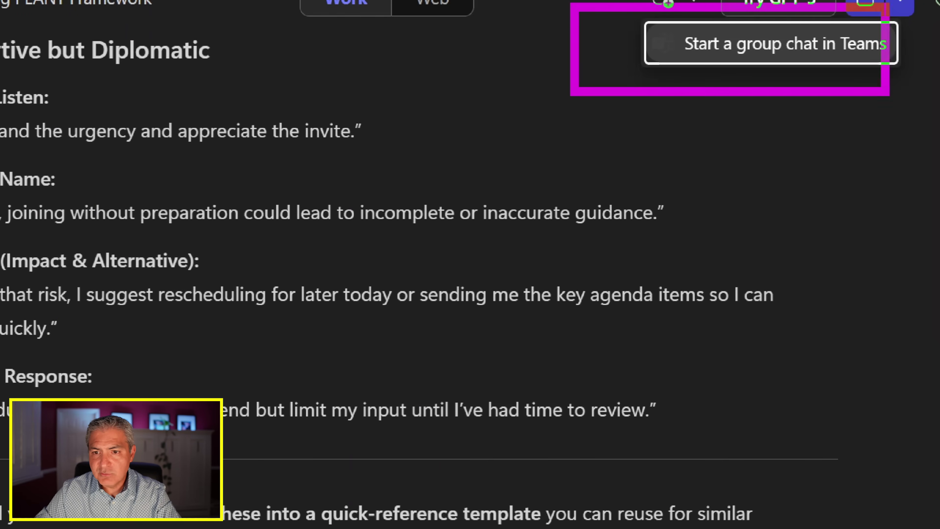
# Step: Create a Teams group chat with the searched-for colleague, including the last 6 messages
pyautogui.click(667, 3)
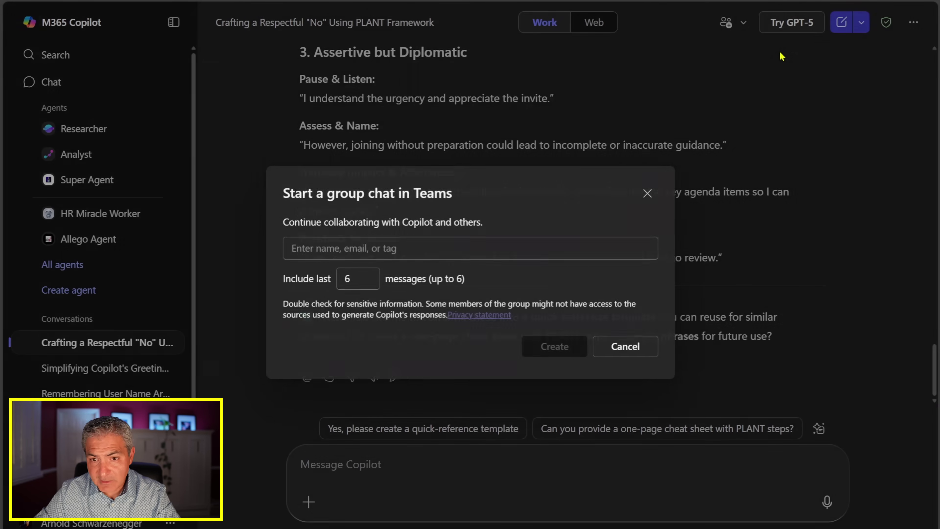
pyautogui.click(421, 245)
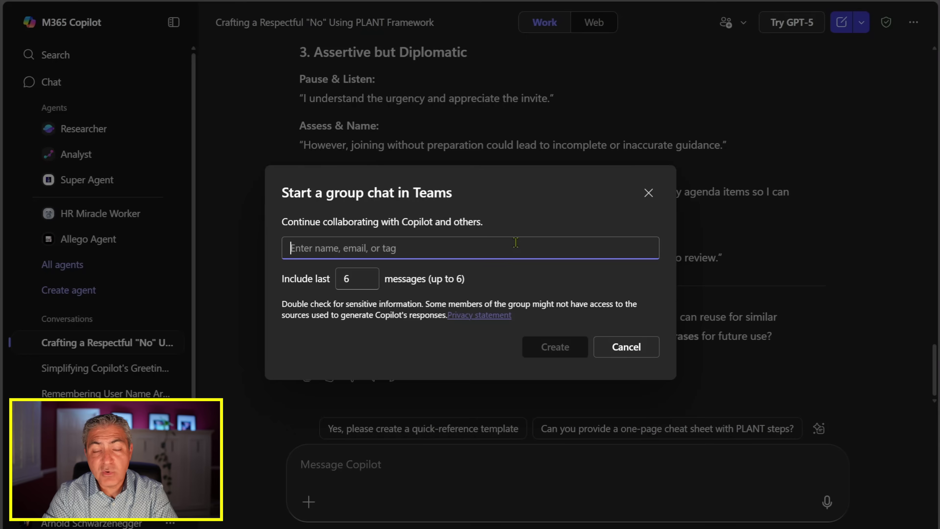
pyautogui.write('alber')
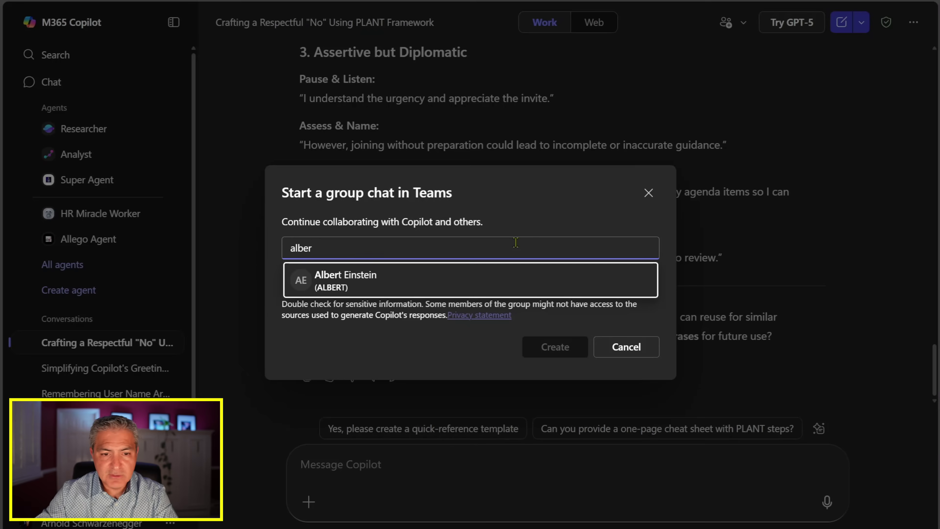
pyautogui.click(362, 281)
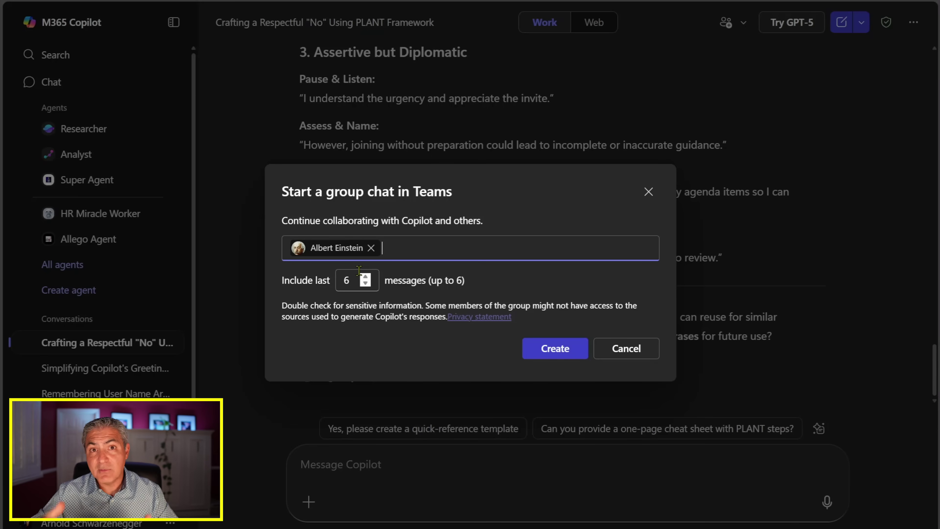
pyautogui.click(365, 284)
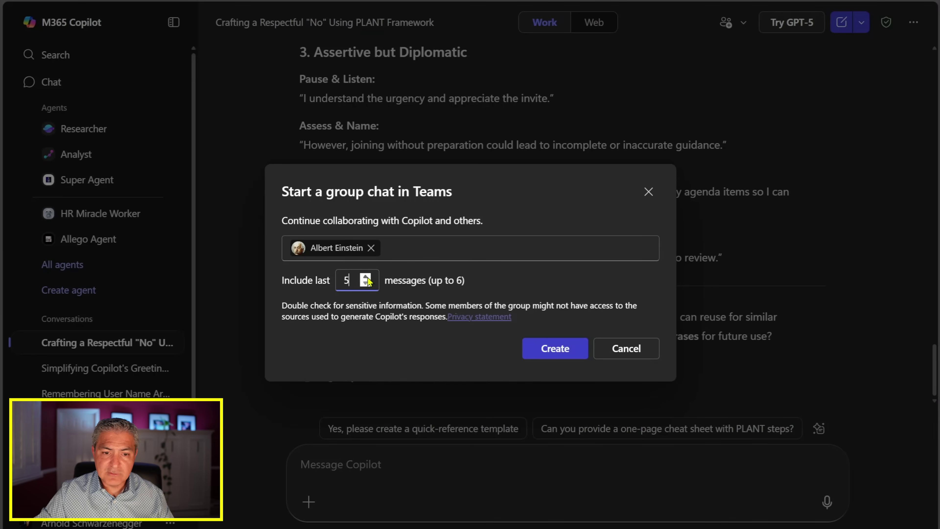
pyautogui.click(568, 354)
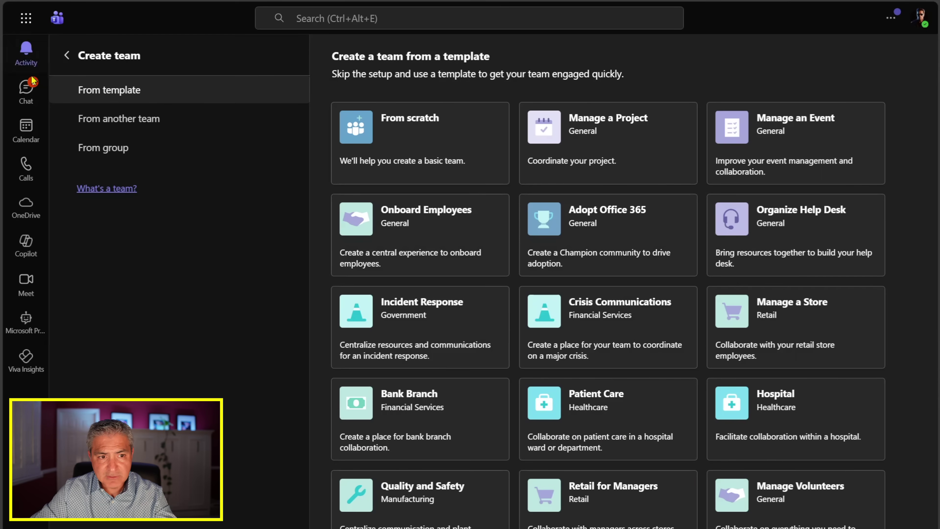
# Step: Open the new group chat with the colleague and check its participant list
pyautogui.click(26, 89)
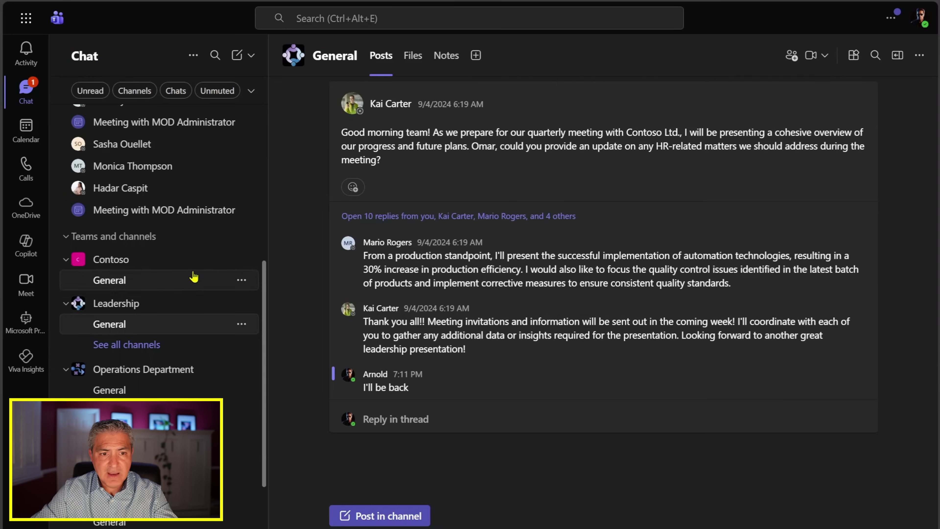
pyautogui.scroll(8, 74, 255)
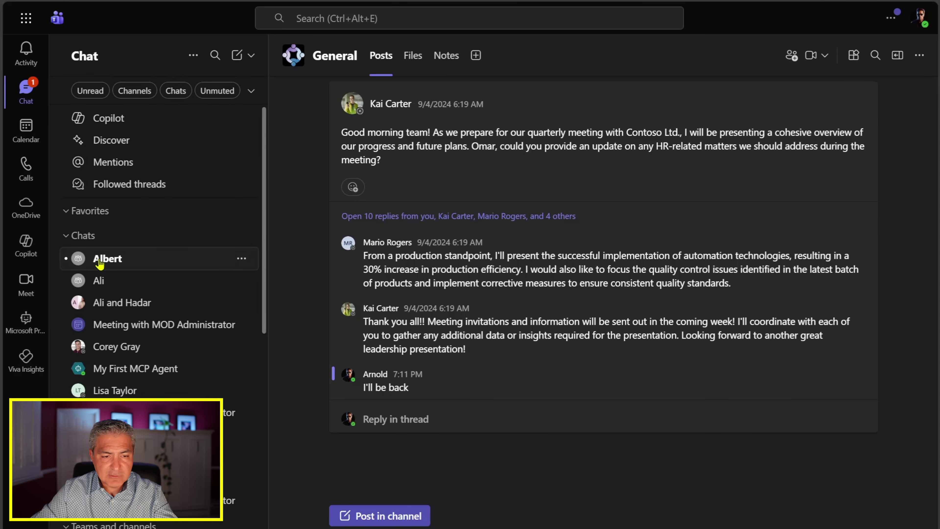
pyautogui.click(78, 258)
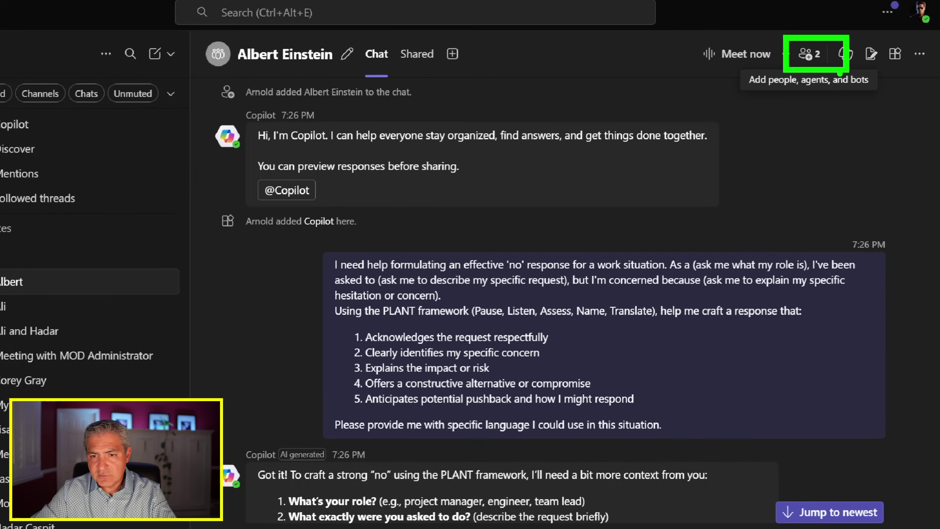
pyautogui.click(796, 47)
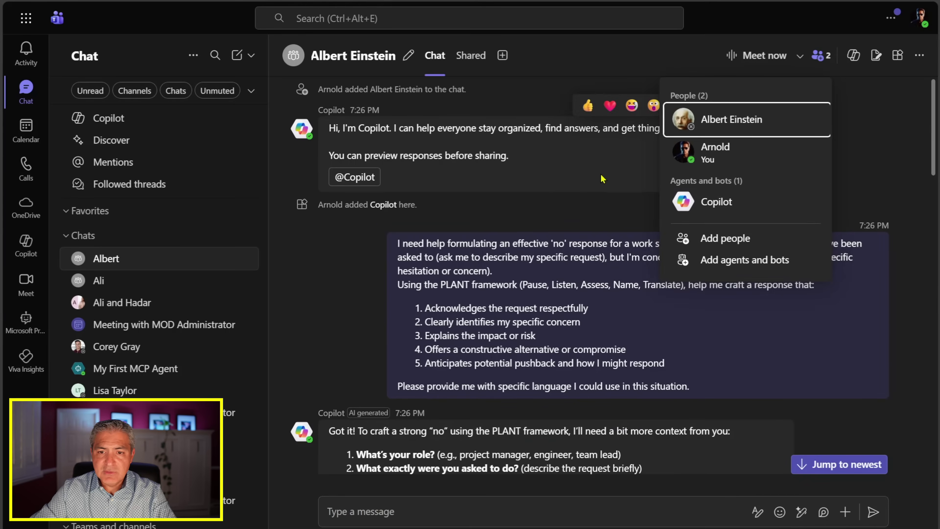
pyautogui.click(339, 294)
# Step: Read the carried-over PLANT conversation down to Copilot's three response variations
pyautogui.scroll(-2, 590, 209)
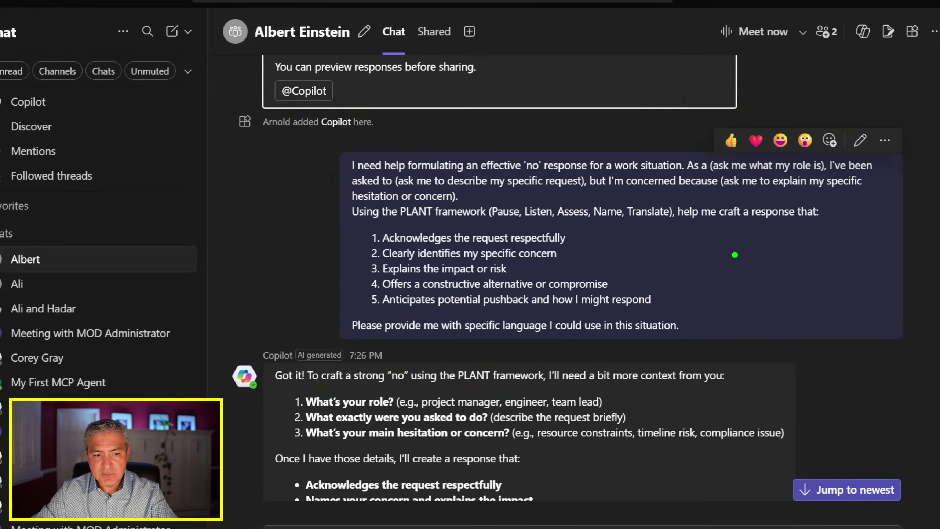
pyautogui.scroll(-6, 549, 250)
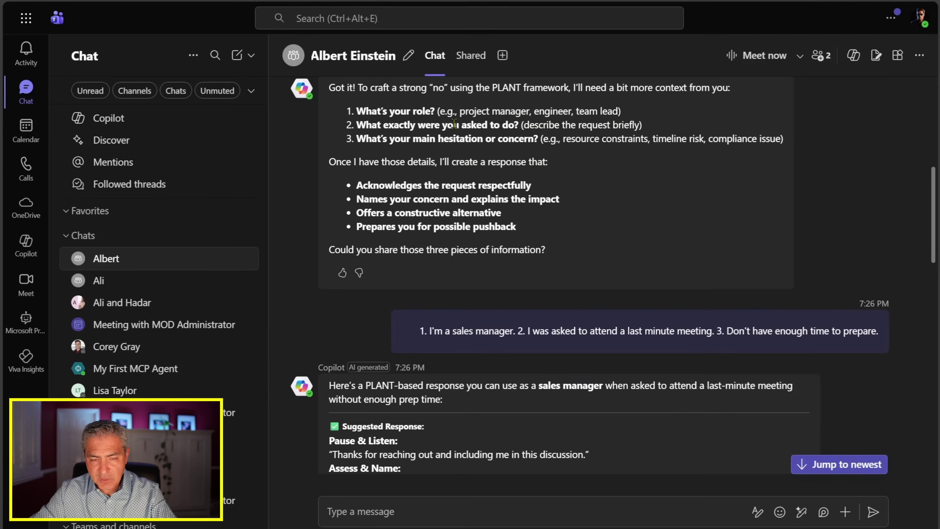
pyautogui.moveTo(353, 113); pyautogui.dragTo(679, 139)
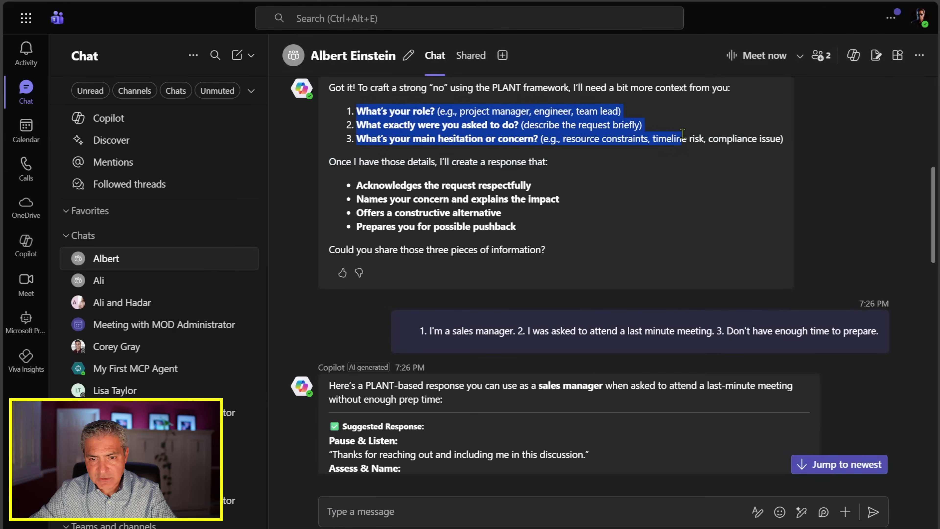
pyautogui.scroll(-3, 478, 237)
pyautogui.moveTo(422, 193); pyautogui.dragTo(737, 194)
pyautogui.click(364, 217)
pyautogui.scroll(-10, 370, 259)
pyautogui.click(425, 514)
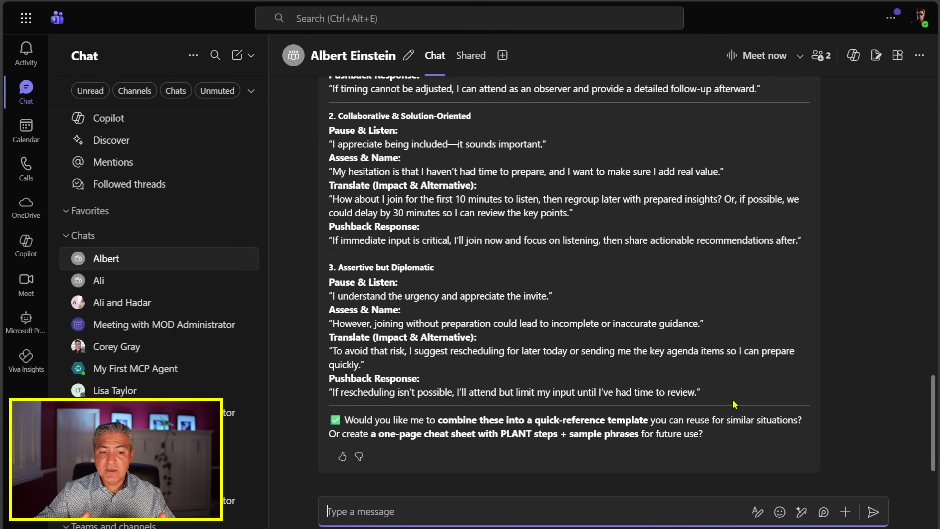
pyautogui.write('@copilot')
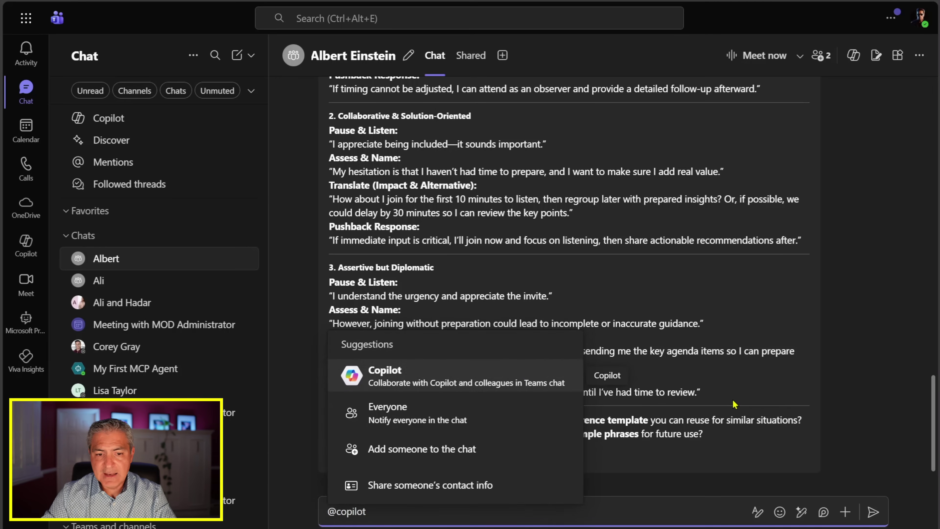
pyautogui.click(520, 381)
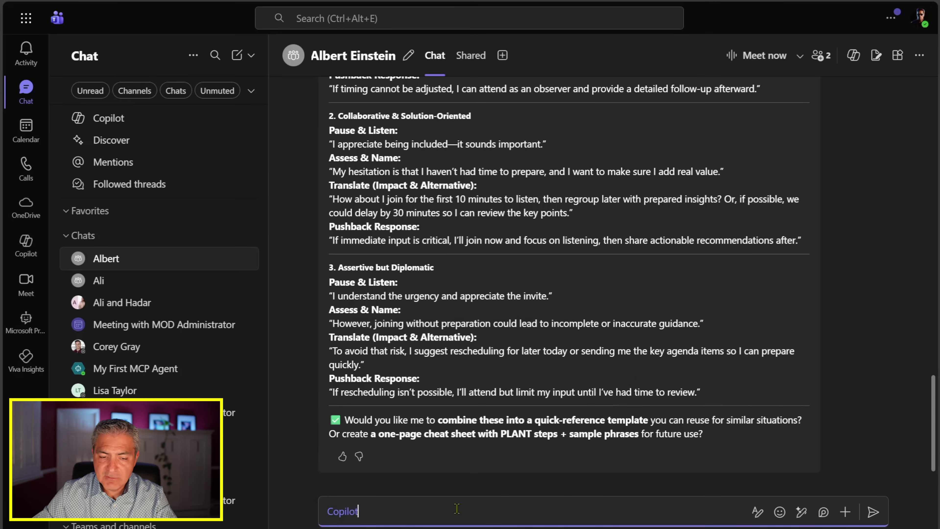
pyautogui.write('what other variations ')
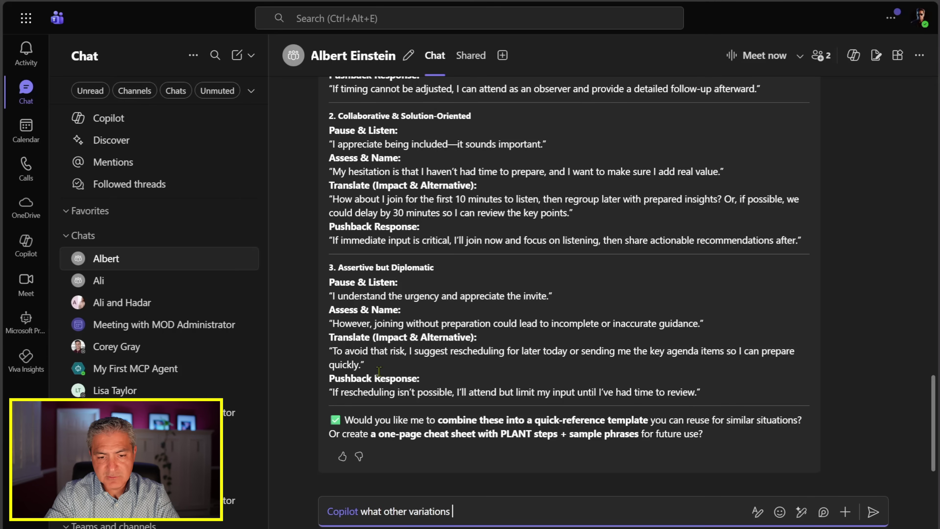
pyautogui.write('are three?')
pyautogui.press('Return')
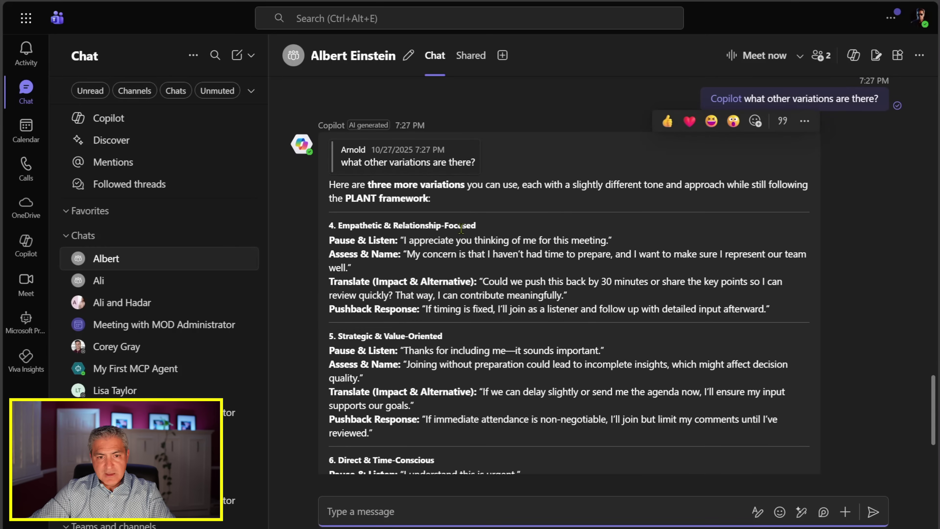
pyautogui.scroll(-2, 345, 207)
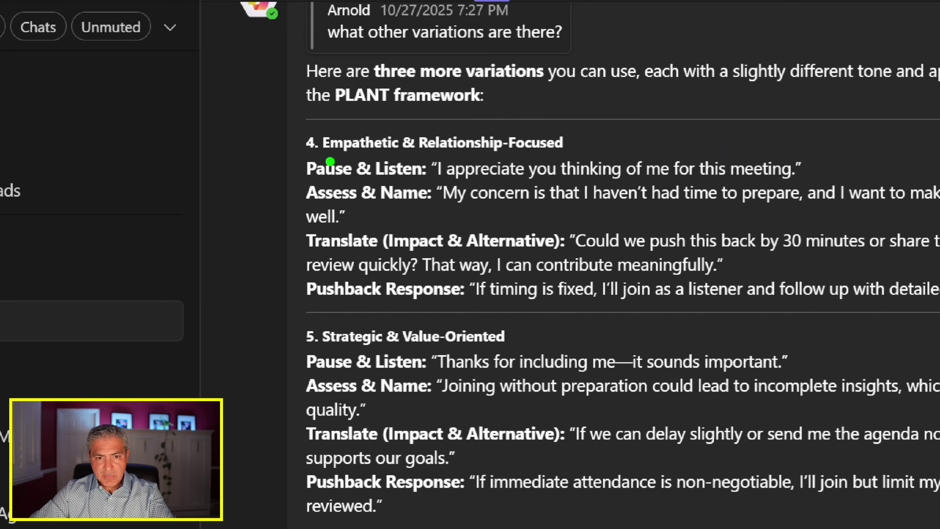
pyautogui.moveTo(341, 167); pyautogui.dragTo(455, 162)
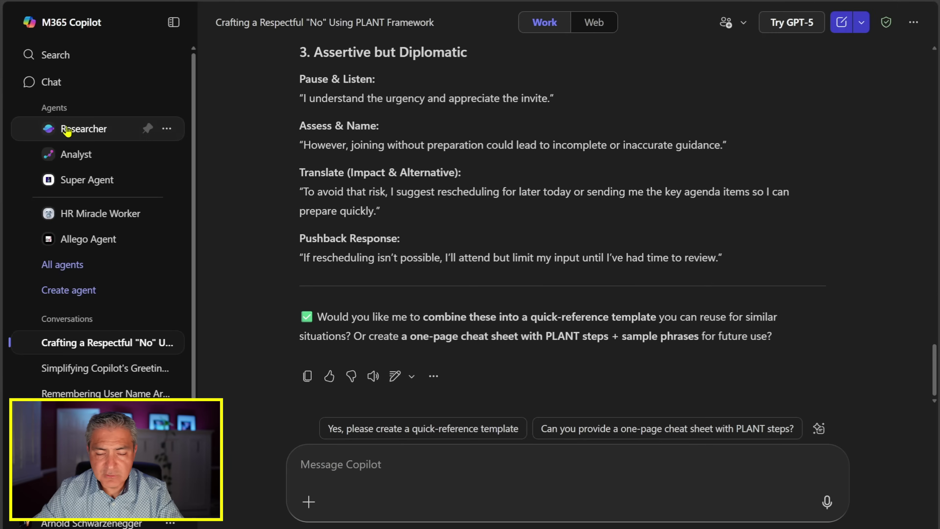
# Step: Choose Researcher from the Agents list in the Copilot sidebar
pyautogui.click(67, 131)
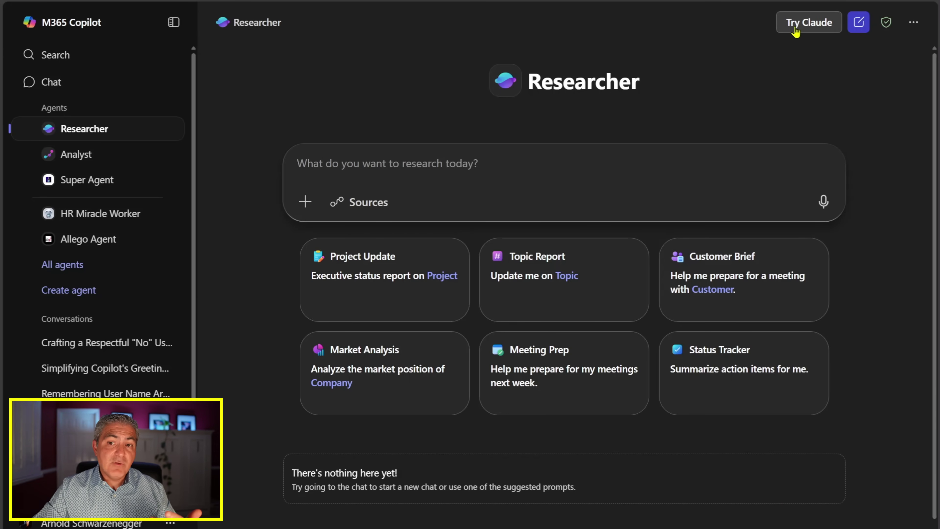
# Step: Turn Claude on for Researcher and open the 'Use Claude with Researcher' help article
pyautogui.moveTo(878, 31)
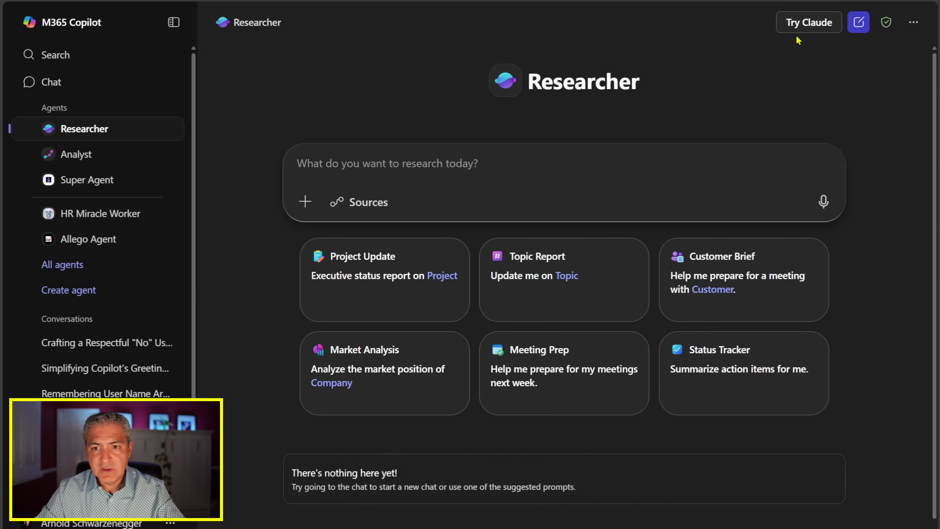
pyautogui.click(798, 27)
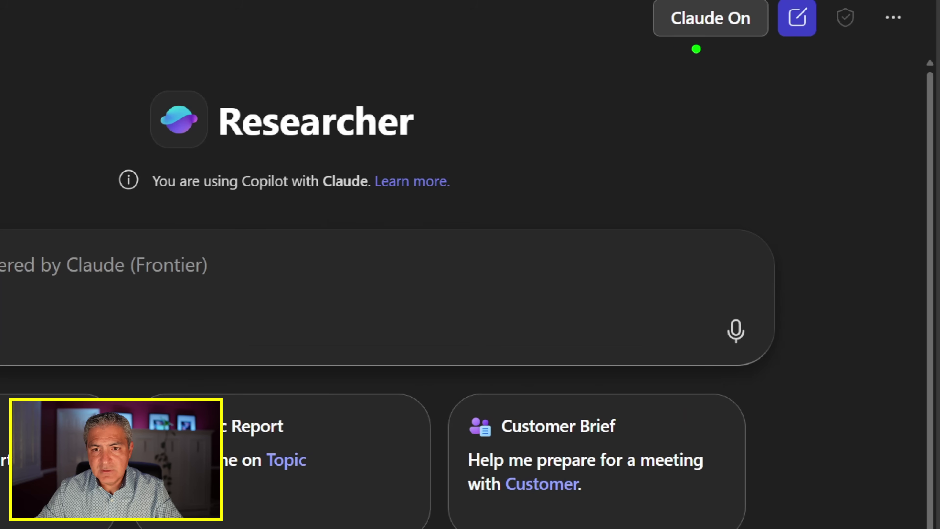
pyautogui.moveTo(669, 53); pyautogui.dragTo(756, 53)
pyautogui.moveTo(823, 44); pyautogui.dragTo(878, 45)
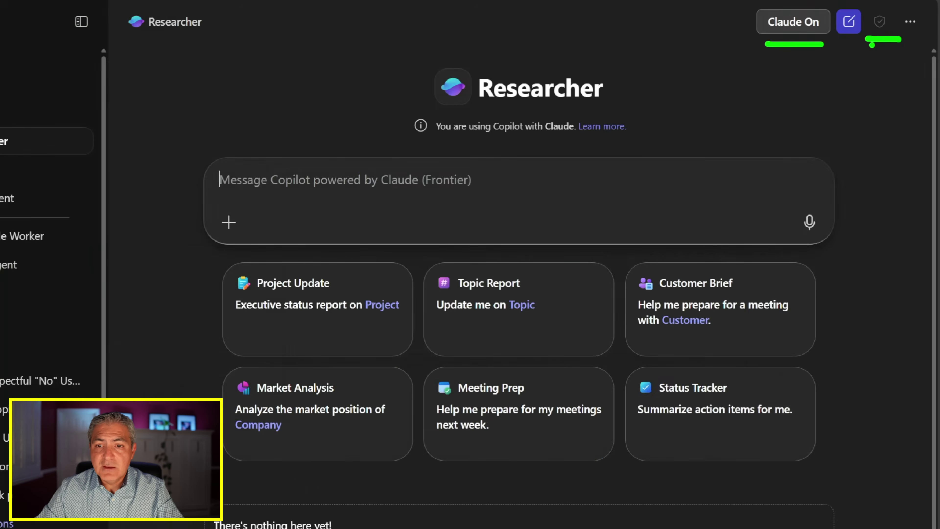
pyautogui.press('Escape')
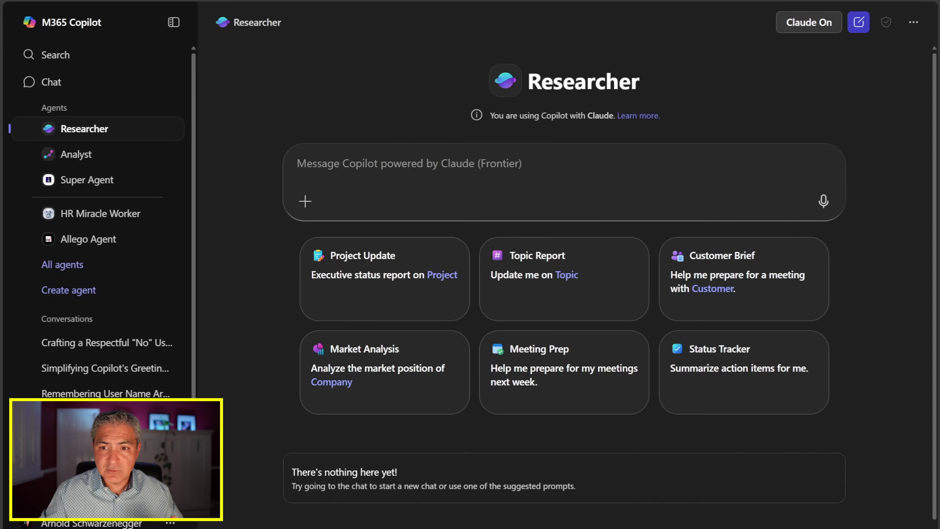
pyautogui.moveTo(887, 23)
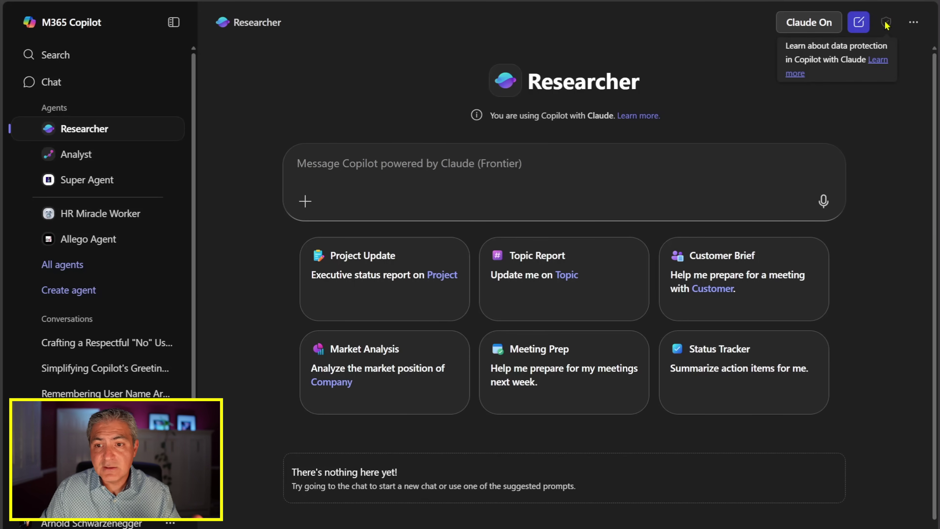
pyautogui.click(879, 63)
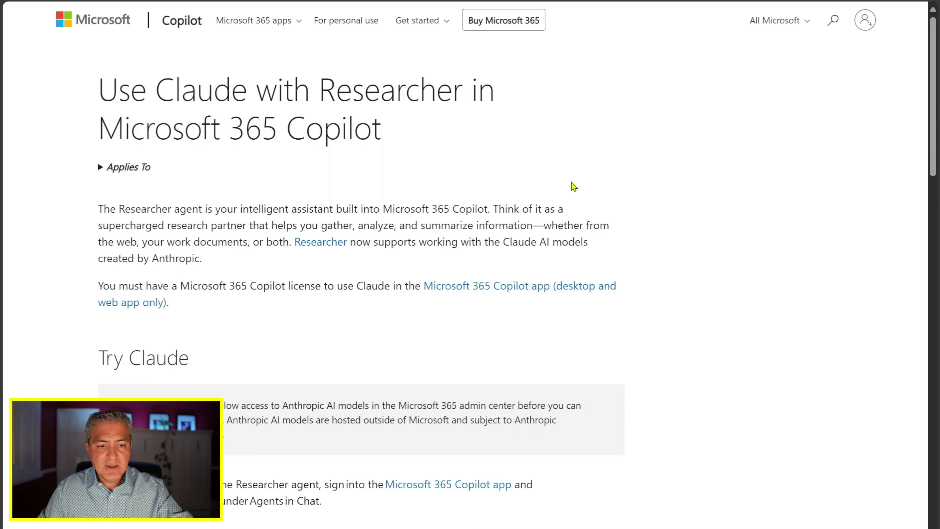
# Step: Note that Anthropic models are hosted outside Microsoft, view the Commercial Terms, and go back
pyautogui.scroll(-3, 391, 227)
pyautogui.scroll(-1, 391, 226)
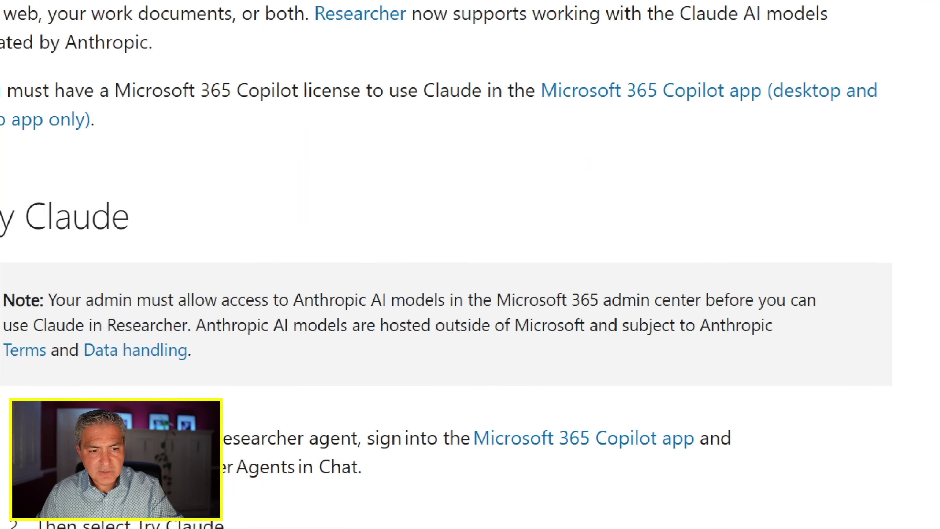
pyautogui.moveTo(8, 377); pyautogui.dragTo(188, 377)
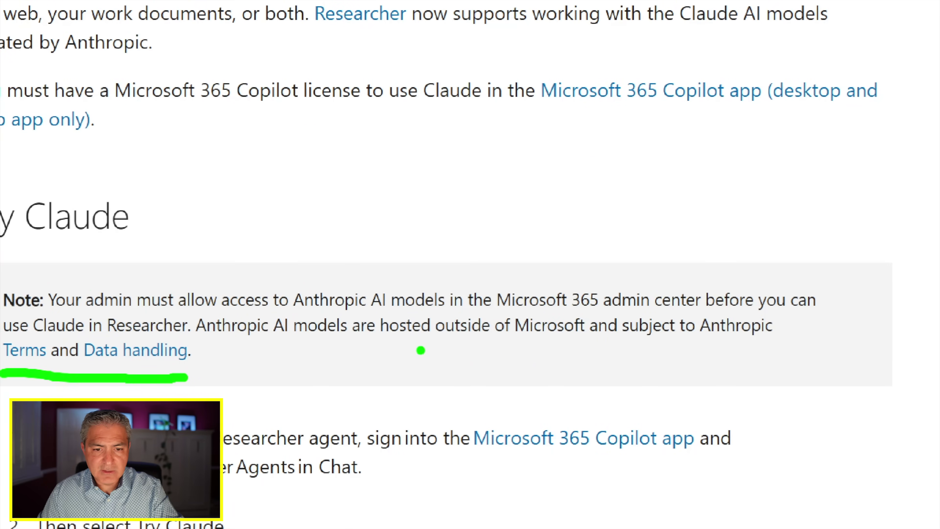
pyautogui.moveTo(404, 351); pyautogui.dragTo(725, 349)
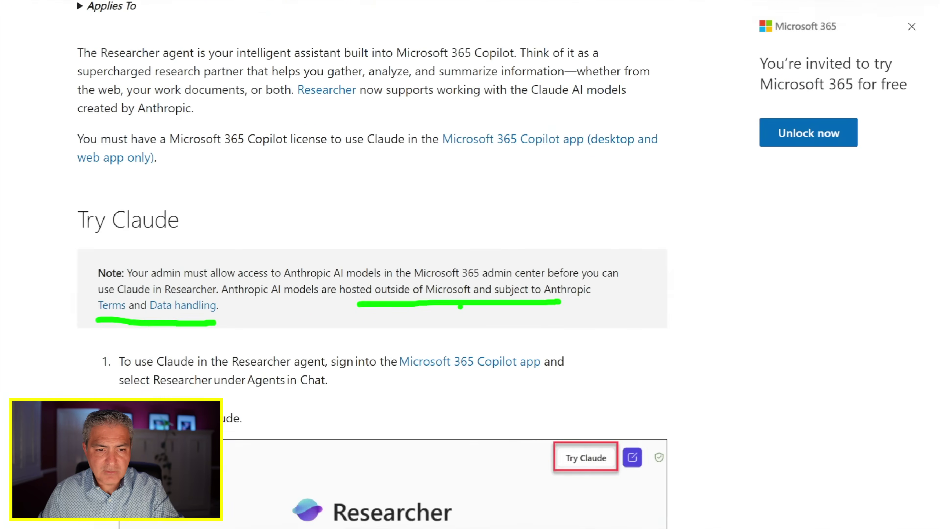
pyautogui.press('Escape')
pyautogui.click(124, 303)
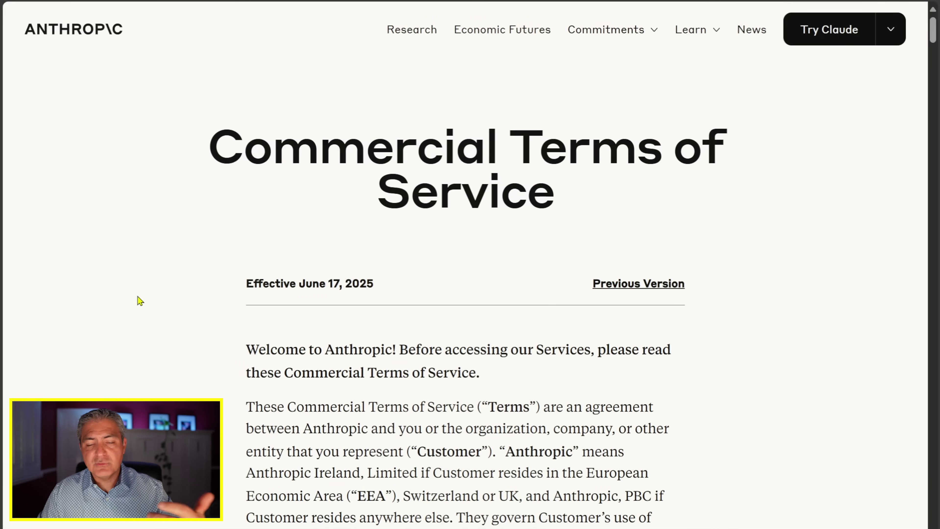
pyautogui.hotkey('alt', 'Left')
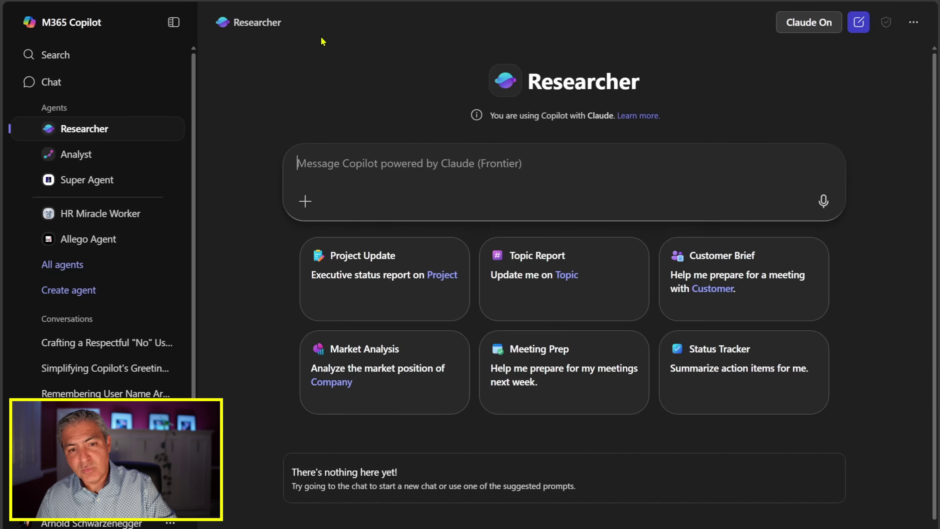
# Step: Ask Researcher for the main Blue Jays players with stats and tenure; mark its clarifying questions
pyautogui.write("Who are the main players on the blue jays team and what are their stats including how long they've been on the team")
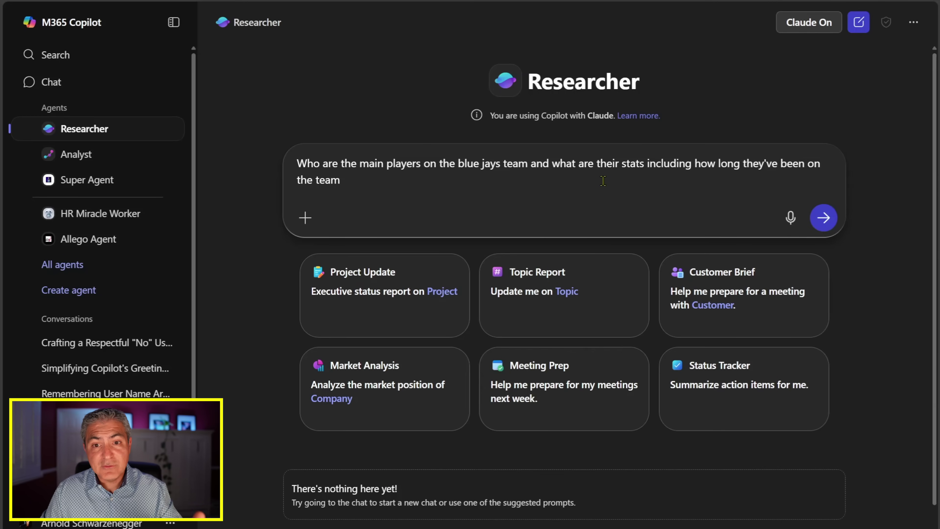
pyautogui.click(824, 218)
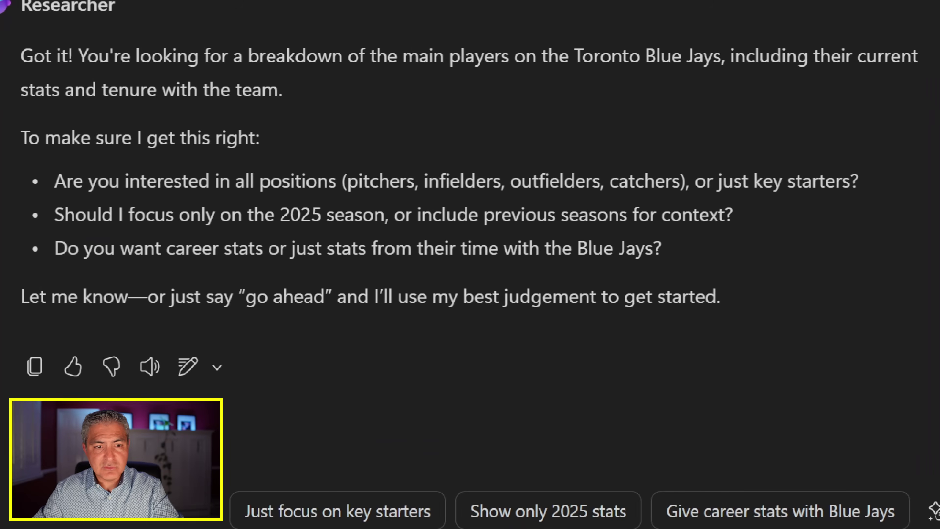
pyautogui.moveTo(59, 202); pyautogui.dragTo(343, 201)
pyautogui.moveTo(695, 205); pyautogui.dragTo(836, 204)
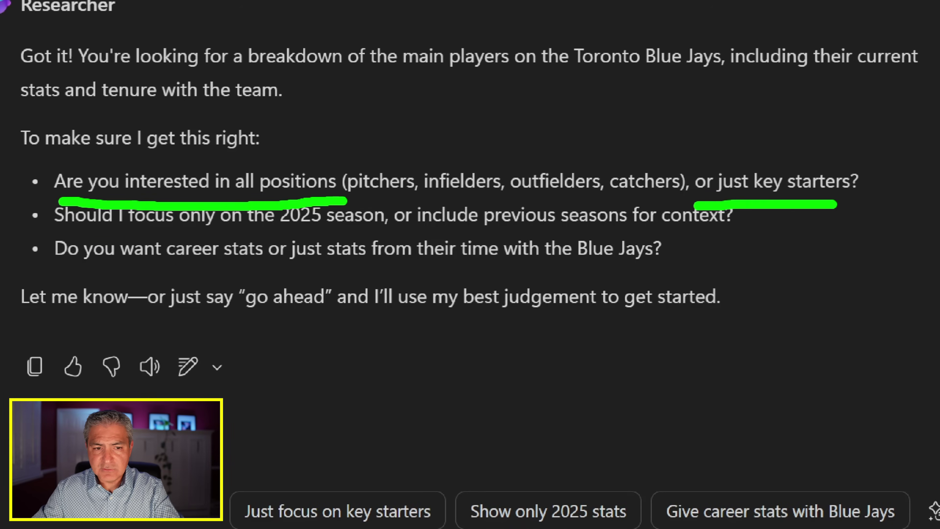
pyautogui.moveTo(269, 235); pyautogui.dragTo(362, 233)
pyautogui.moveTo(62, 272); pyautogui.dragTo(248, 274)
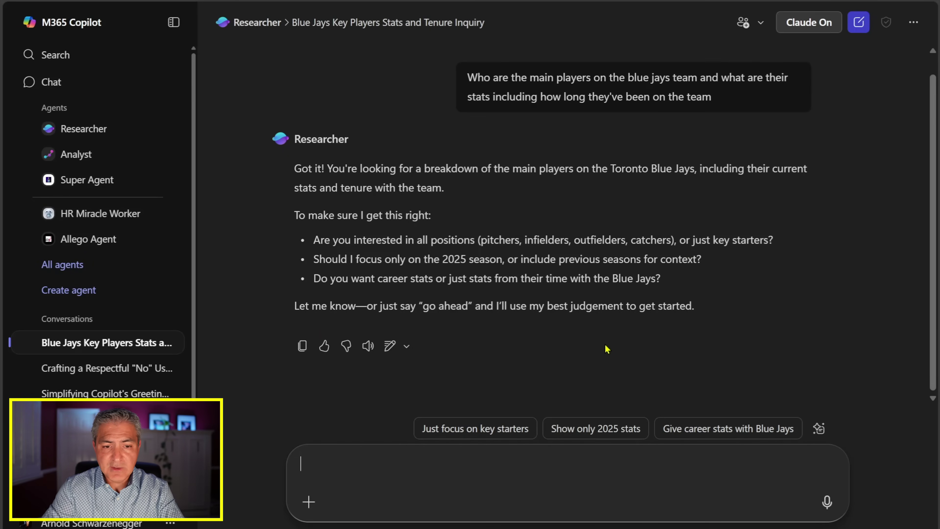
# Step: Reply '1. all positions. 2. 2025 only. 3. career stats' and expand the research progress
pyautogui.write('1. all positions.  2.')
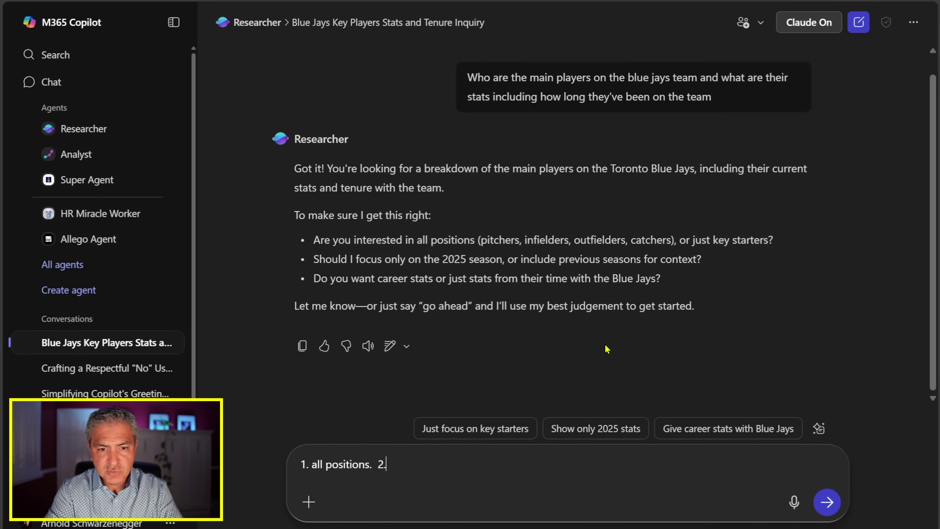
pyautogui.write(' 2025 on')
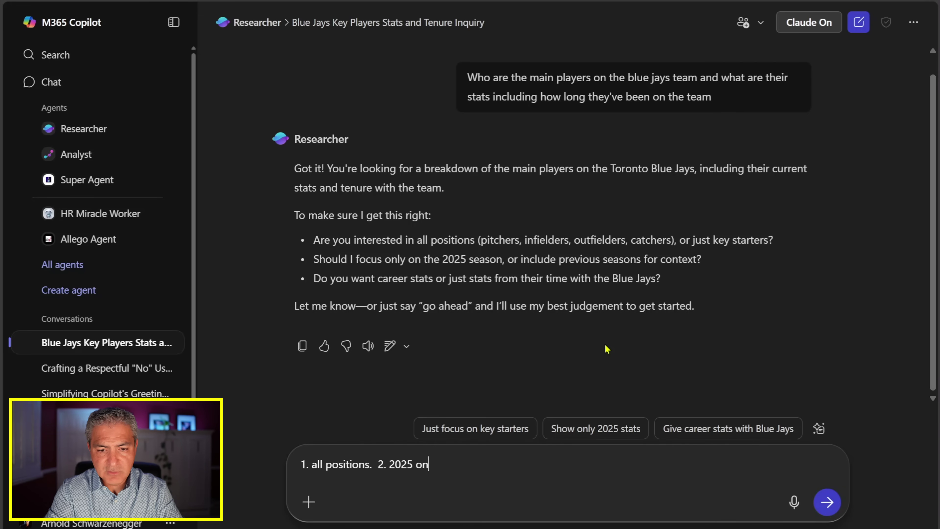
pyautogui.write('ly.  3. career stats')
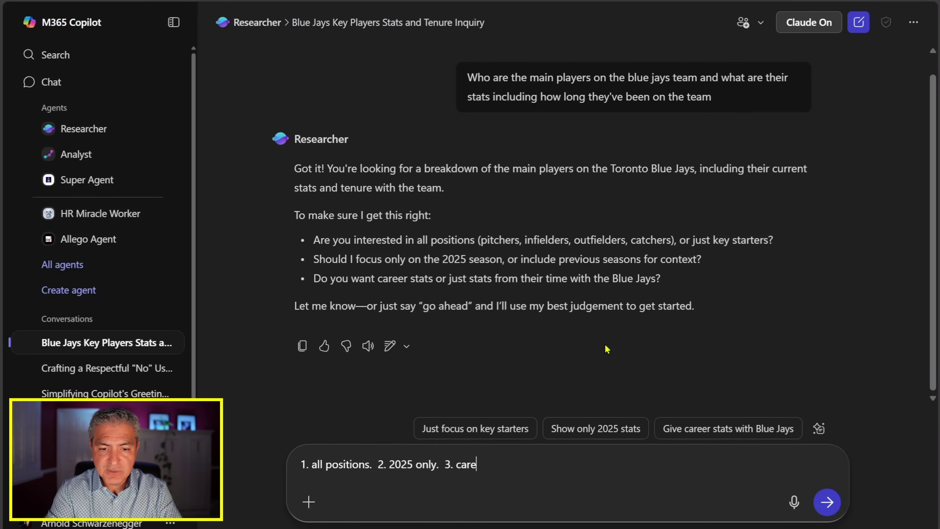
pyautogui.press('Return')
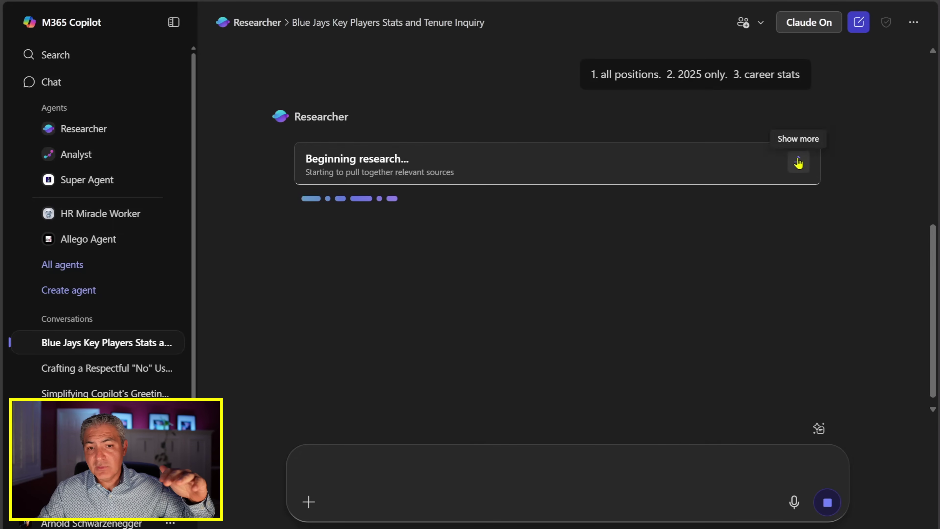
pyautogui.click(799, 162)
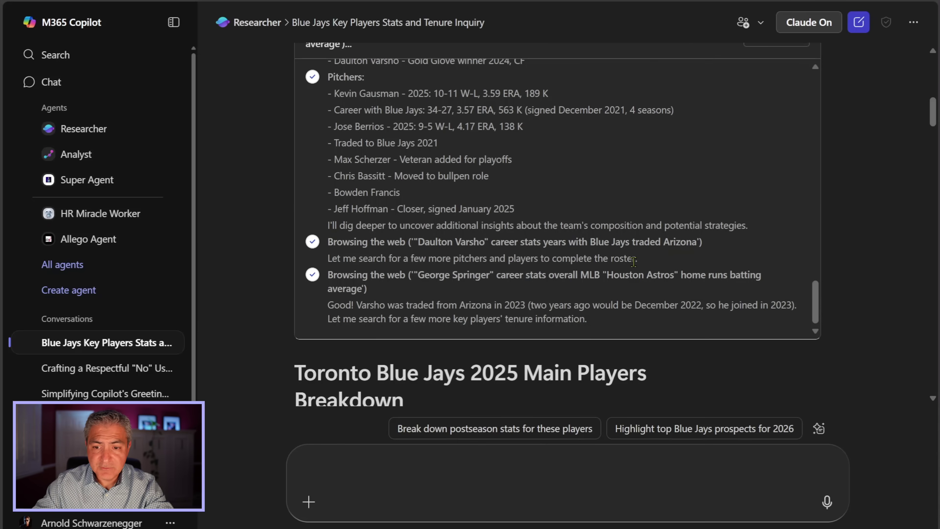
# Step: Read the finished 'Toronto Blue Jays 2025 Main Players Breakdown' report down to its Summary
pyautogui.moveTo(814, 304); pyautogui.dragTo(835, 317)
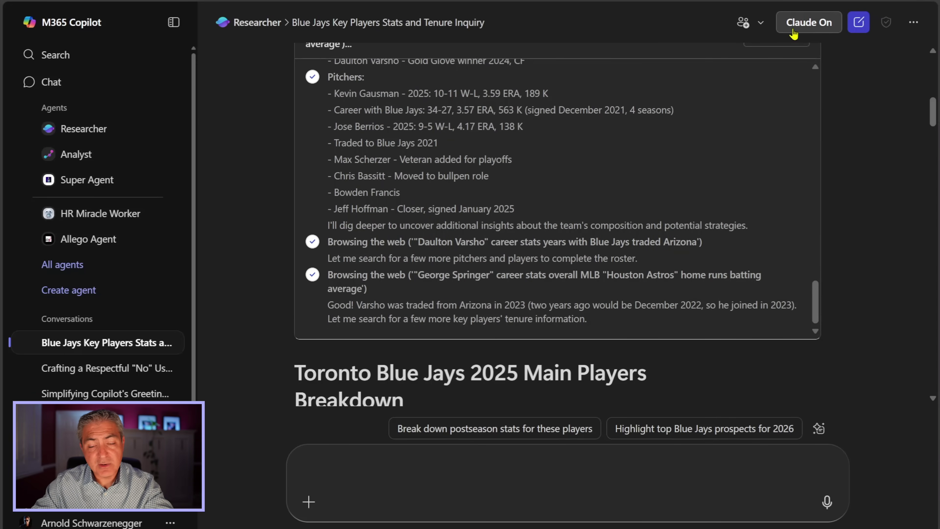
pyautogui.scroll(-5, 852, 239)
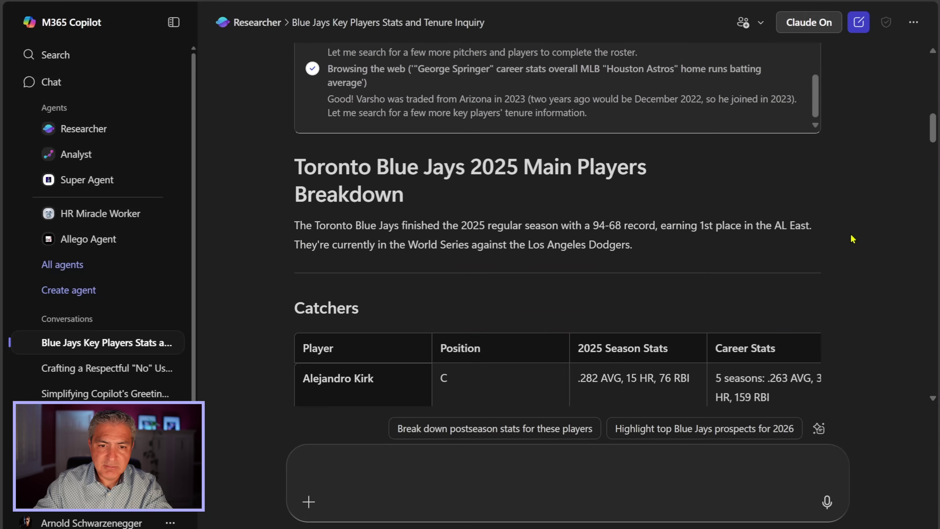
pyautogui.moveTo(471, 166); pyautogui.dragTo(595, 191)
pyautogui.scroll(-12, 625, 163)
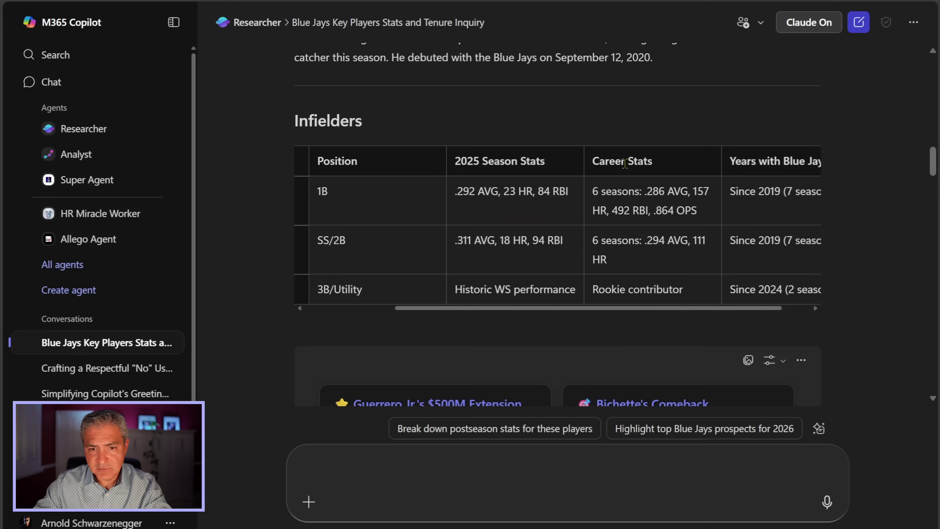
pyautogui.scroll(-6, 245, 272)
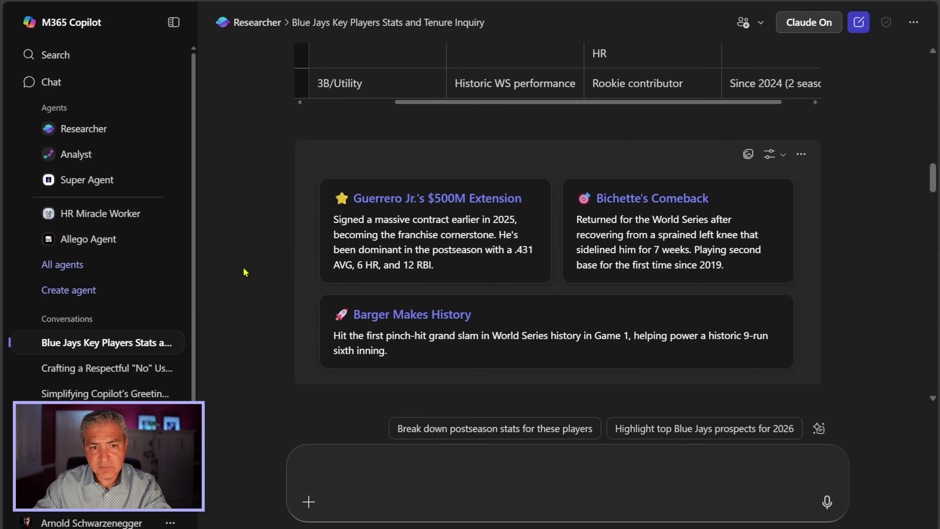
pyautogui.scroll(-8, 244, 272)
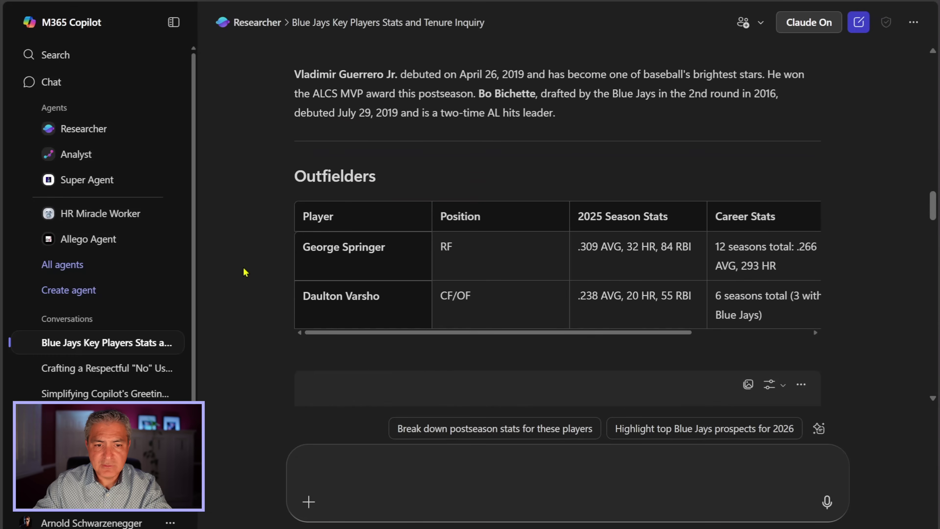
pyautogui.scroll(-10, 316, 257)
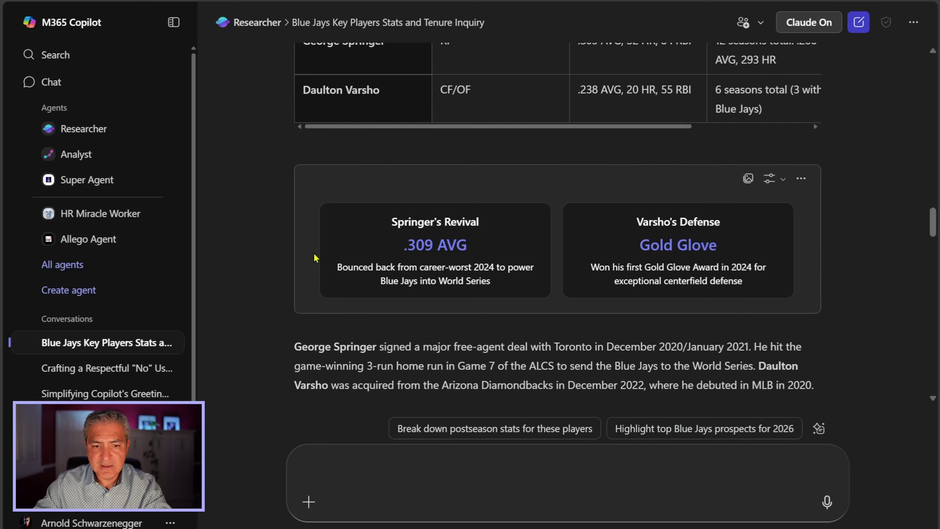
pyautogui.scroll(-14, 291, 259)
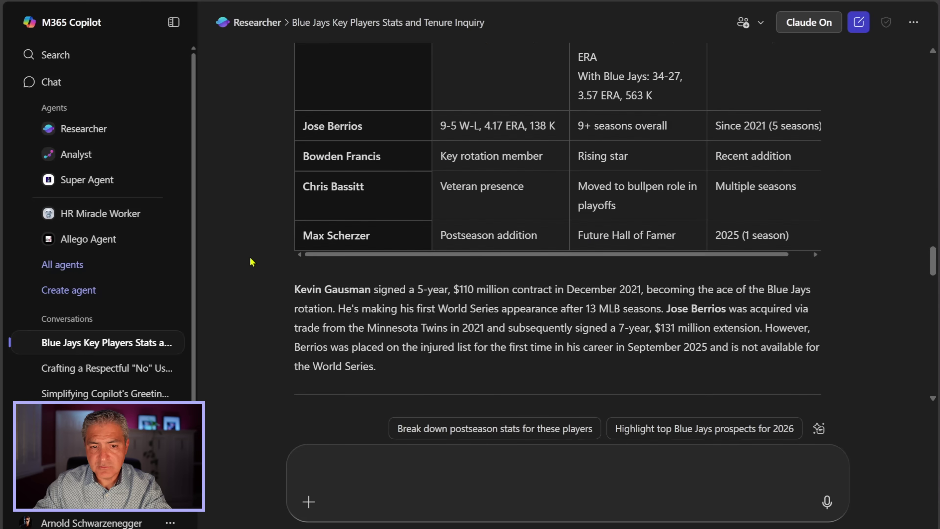
pyautogui.scroll(-18, 246, 259)
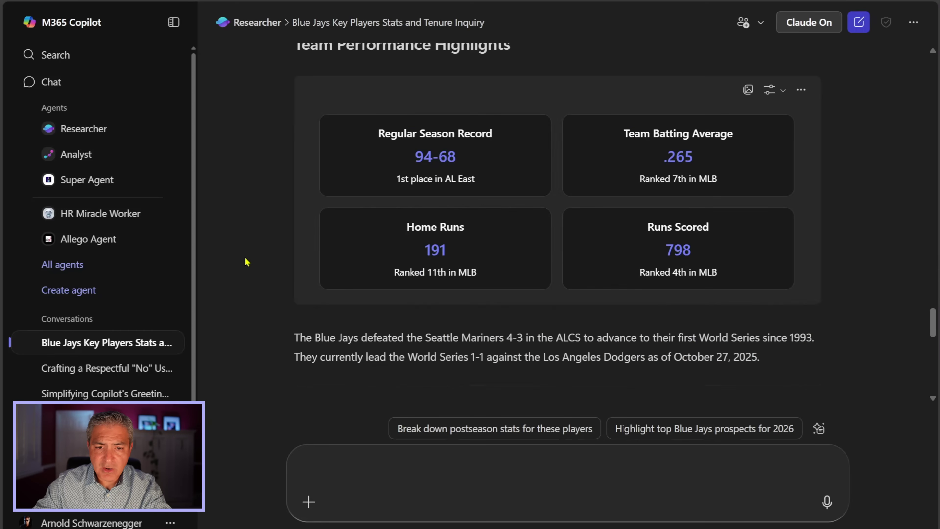
pyautogui.scroll(-3, 246, 262)
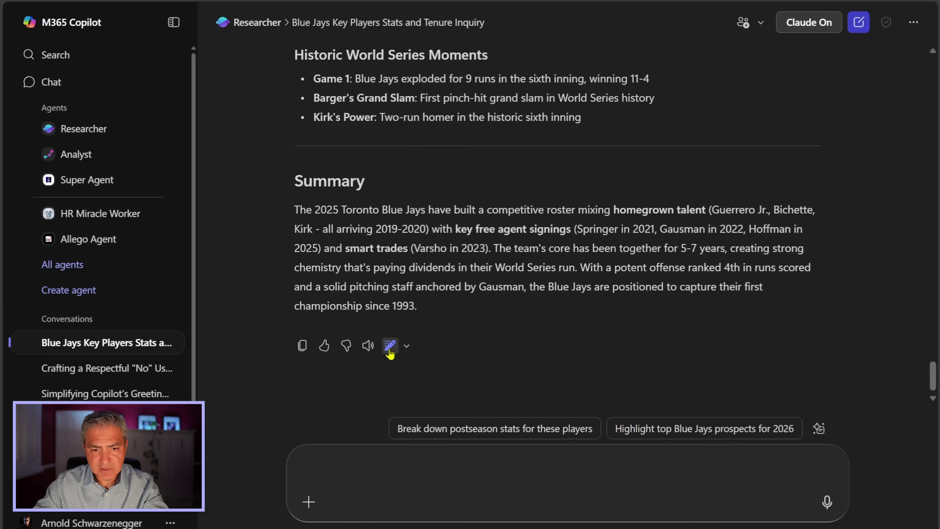
# Step: Convert the Blue Jays report into a Copilot Page and open it in Word
pyautogui.click(389, 347)
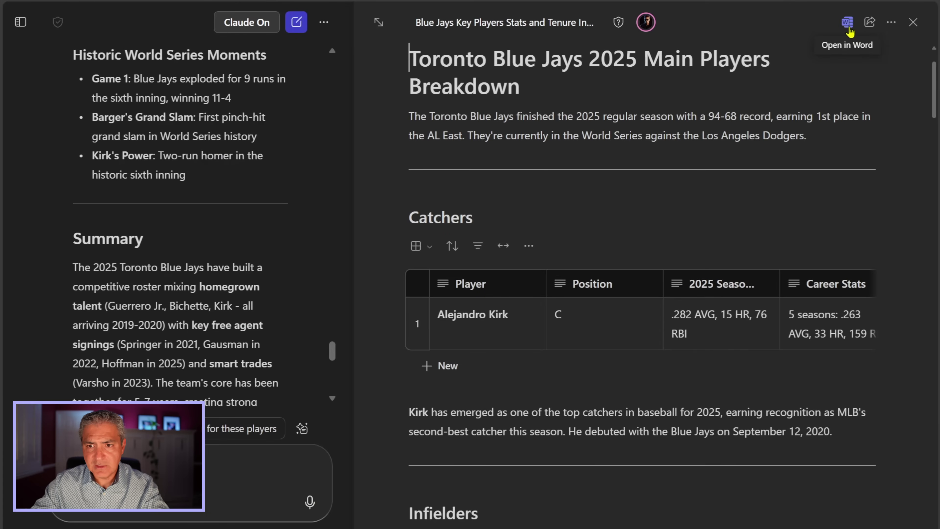
pyautogui.click(848, 23)
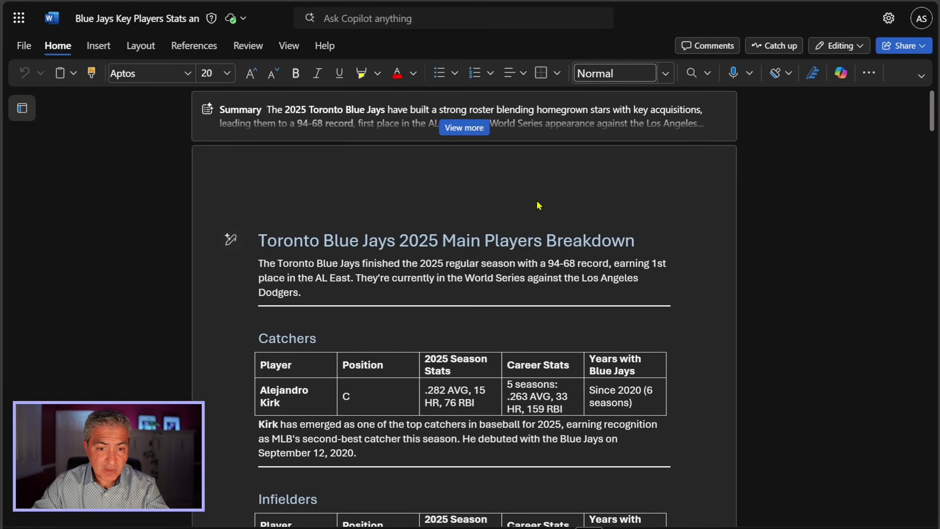
# Step: Scroll through the Blue Jays report and expand Copilot's document summary
pyautogui.scroll(-20, 560, 200)
pyautogui.scroll(-15, 533, 206)
pyautogui.scroll(-20, 531, 201)
pyautogui.scroll(-5, 606, 312)
pyautogui.moveTo(933, 431); pyautogui.dragTo(939, 111)
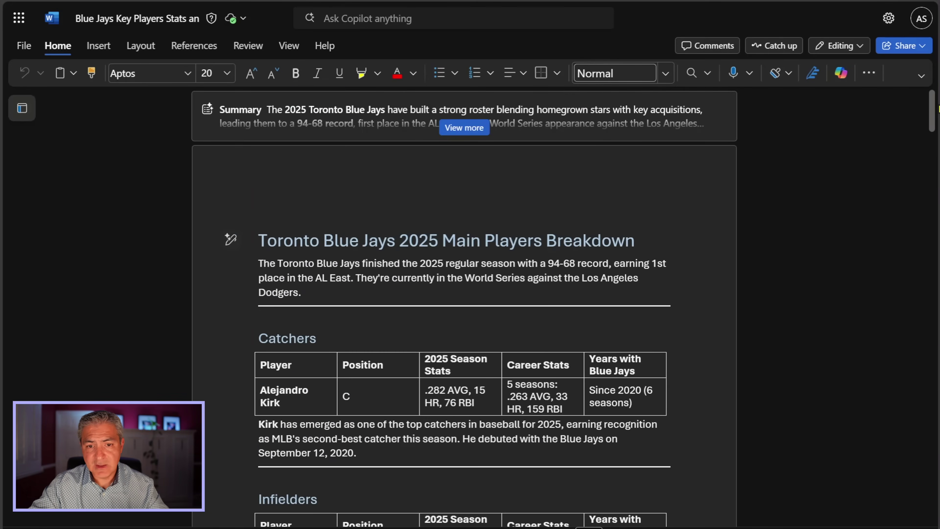
pyautogui.click(465, 129)
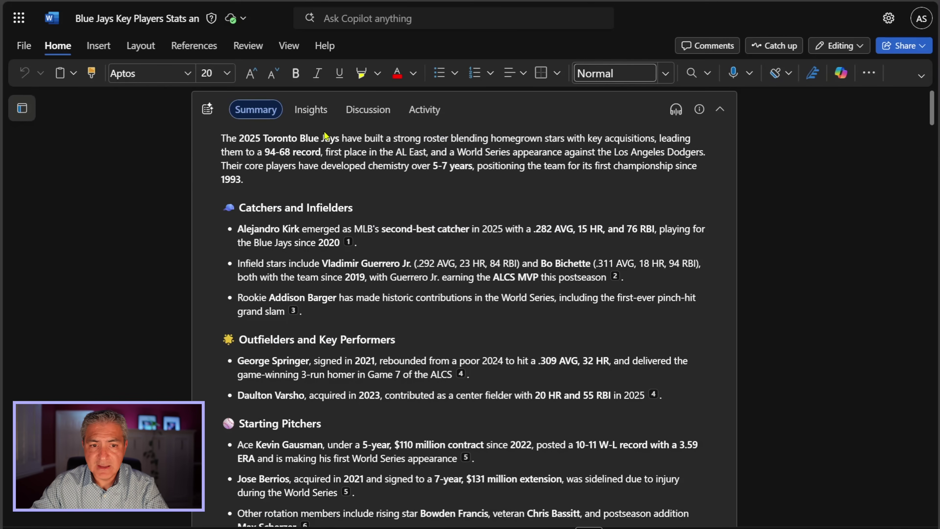
# Step: Review the document's Copilot insights and activity, then switch back to the Copilot chat
pyautogui.click(312, 115)
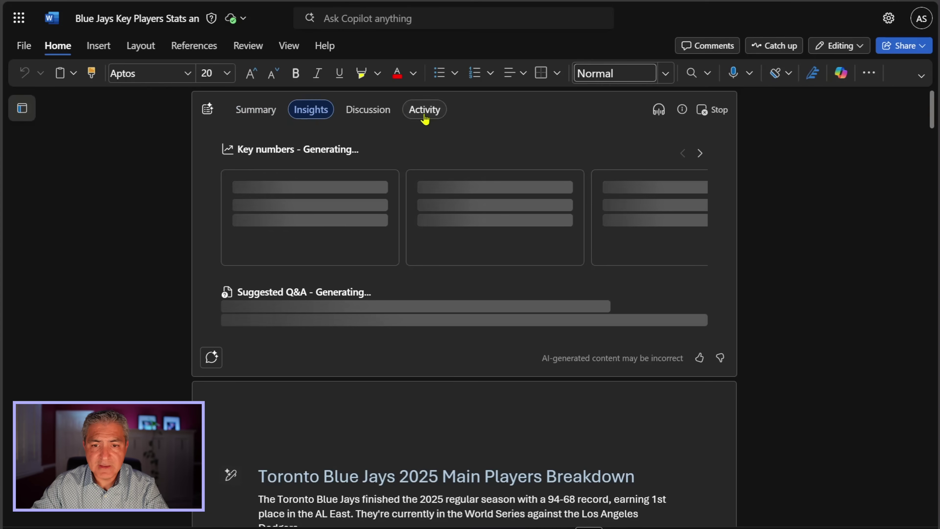
pyautogui.click(425, 112)
pyautogui.click(659, 111)
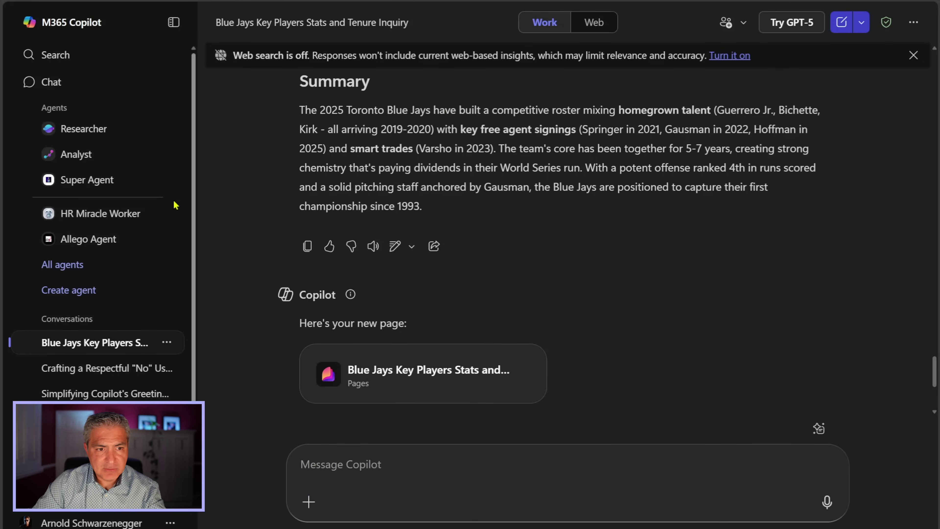
# Step: In a new chat, send 'remember that I like the toronto blue jays' to Copilot
pyautogui.click(57, 84)
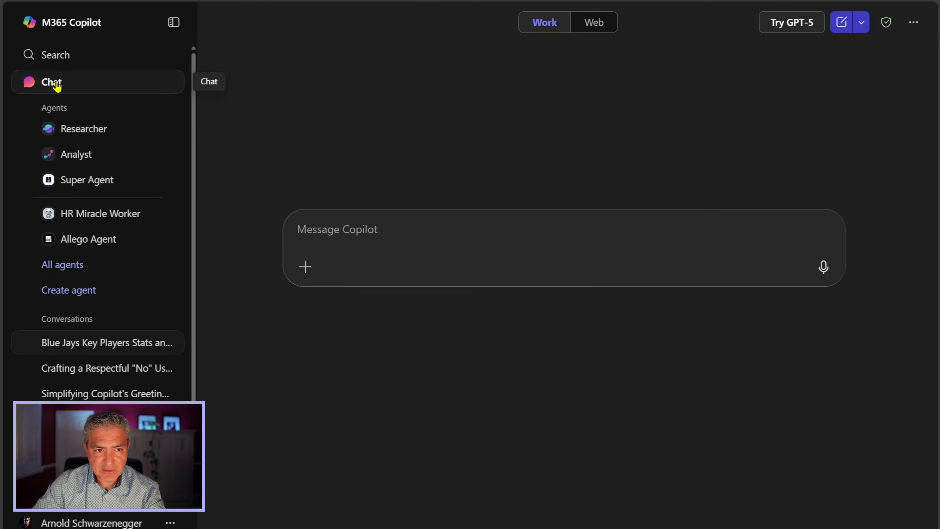
pyautogui.click(359, 228)
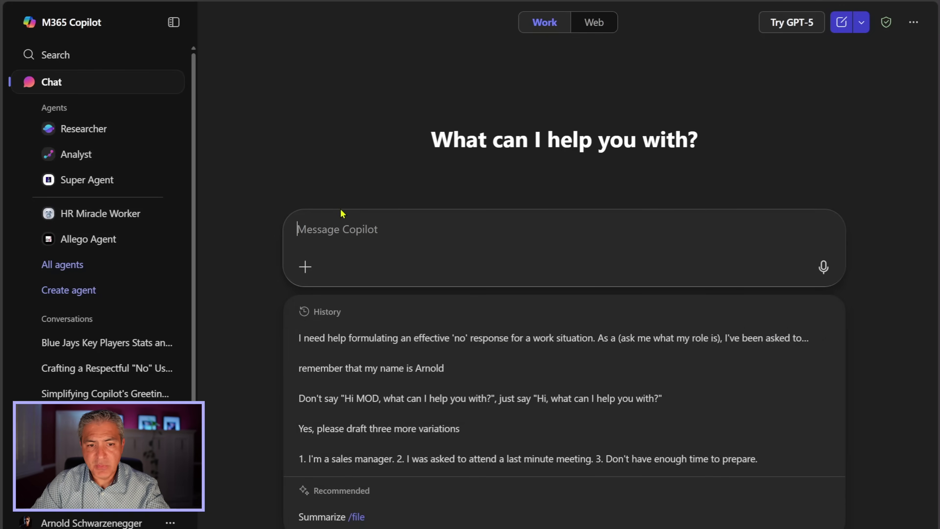
pyautogui.write('remember that I like the toronto blue jays')
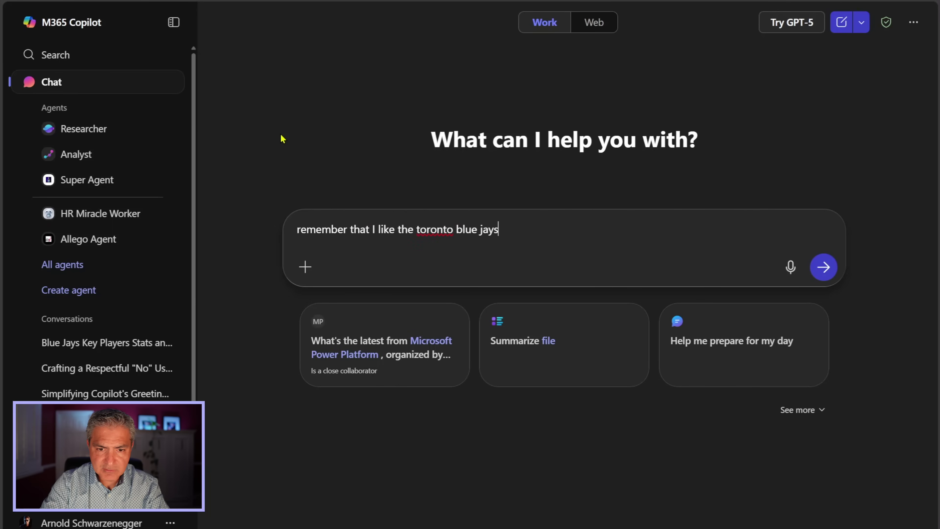
pyautogui.press('Return')
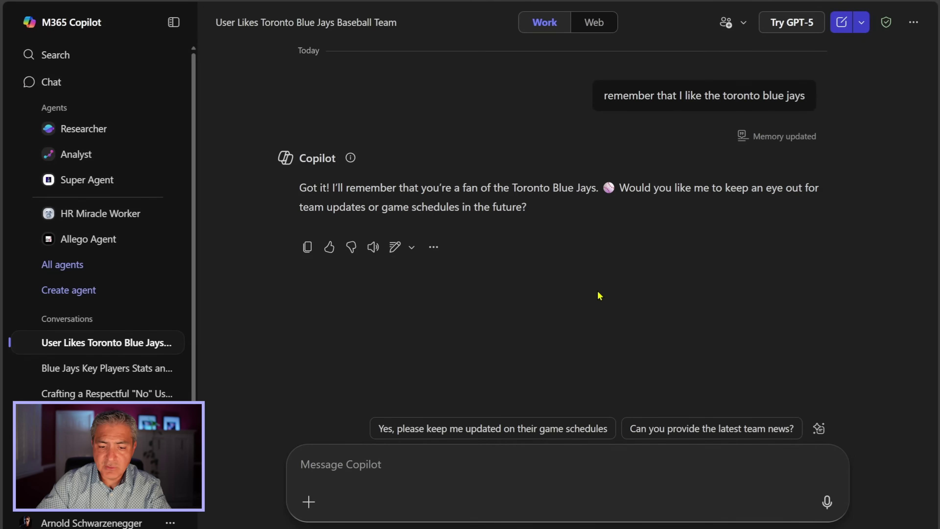
# Step: Send 'remember that I want sports info only on Toronto teams' and review Copilot's reply
pyautogui.write('remember ')
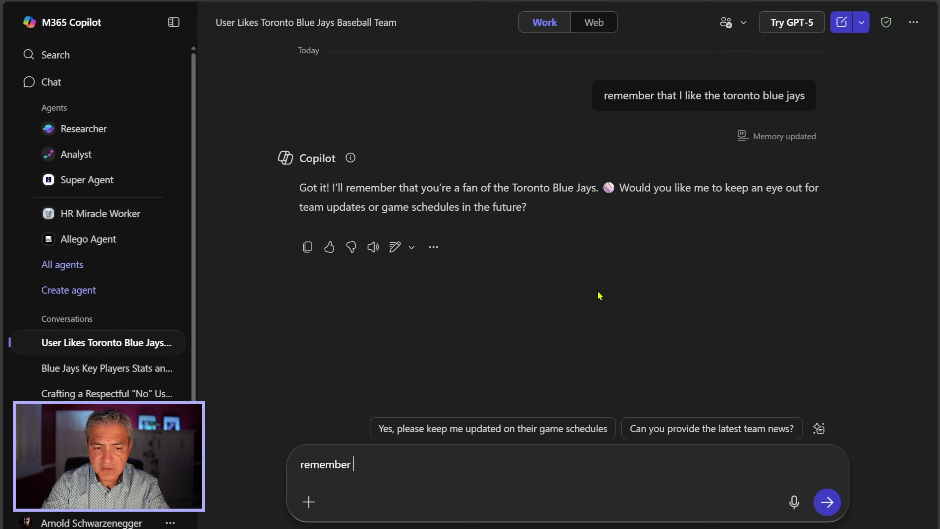
pyautogui.write('that ')
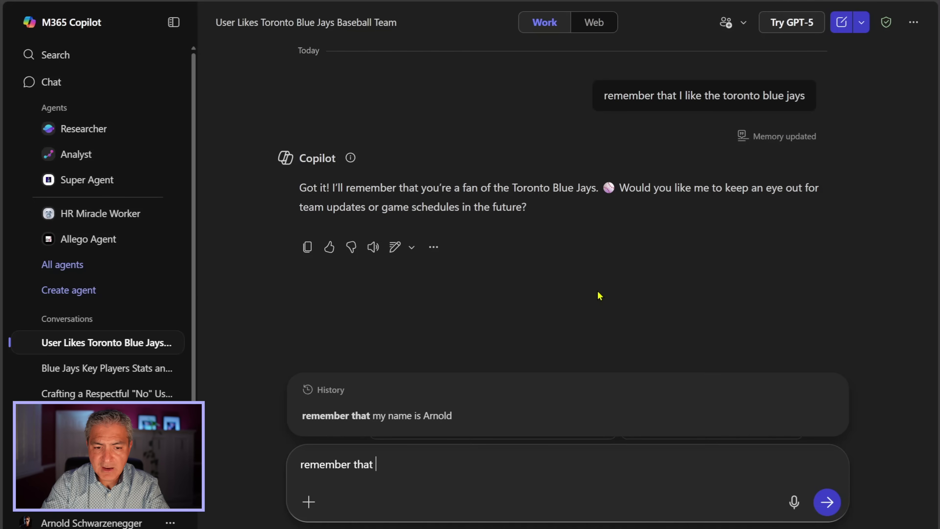
pyautogui.write('I want sports info')
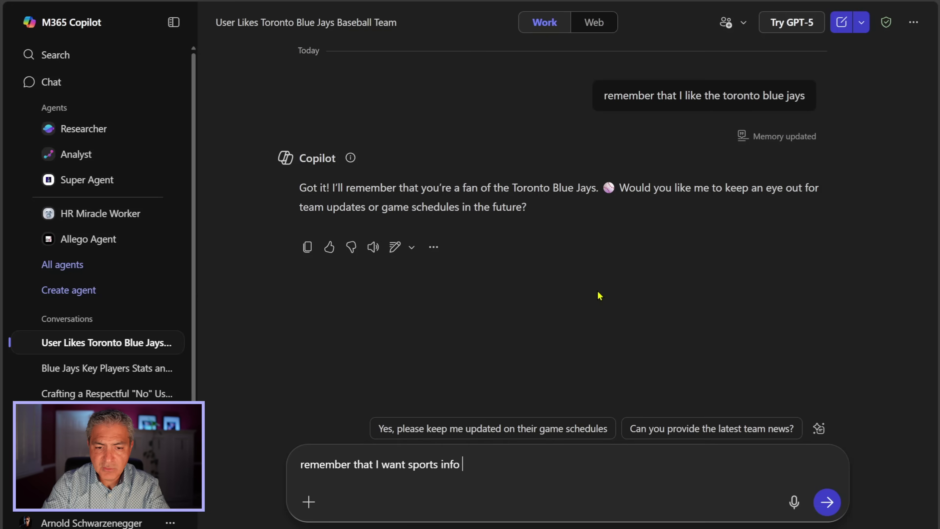
pyautogui.write(' only on Toronto teams')
pyautogui.press('Return')
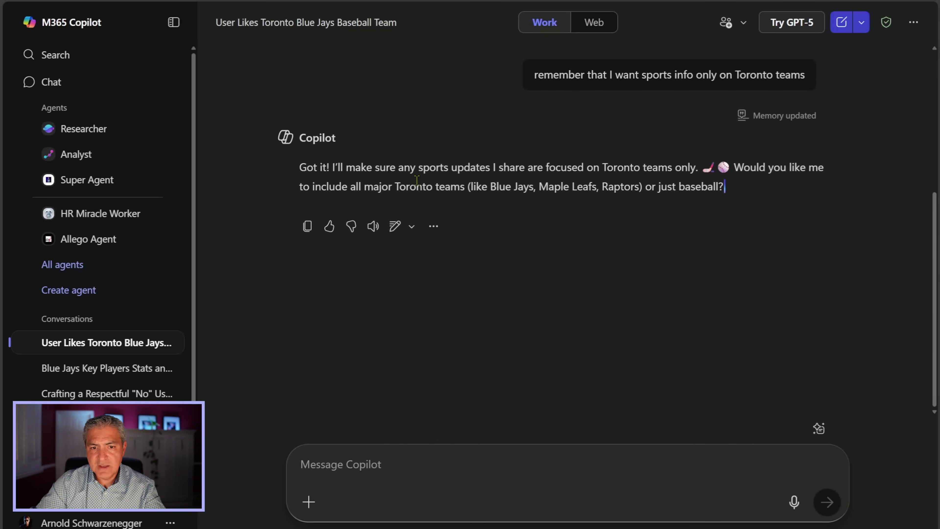
pyautogui.scroll(3, 542, 180)
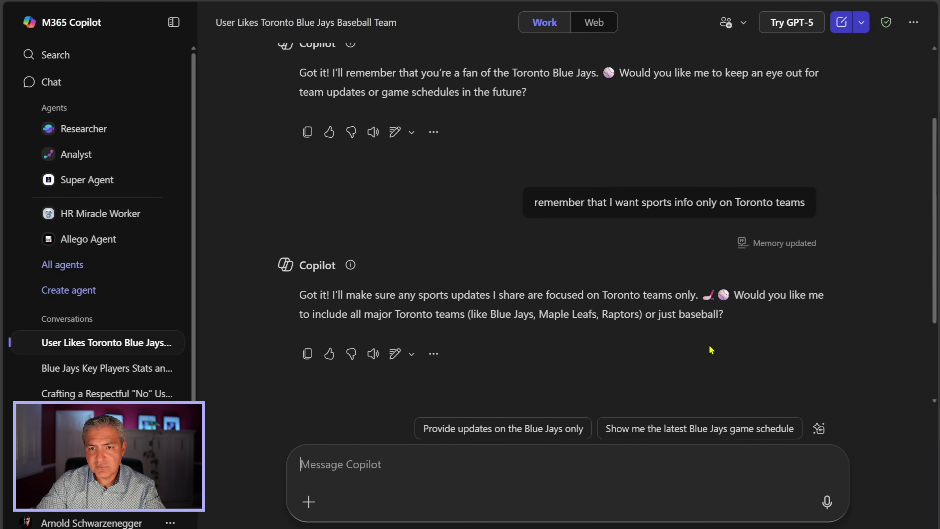
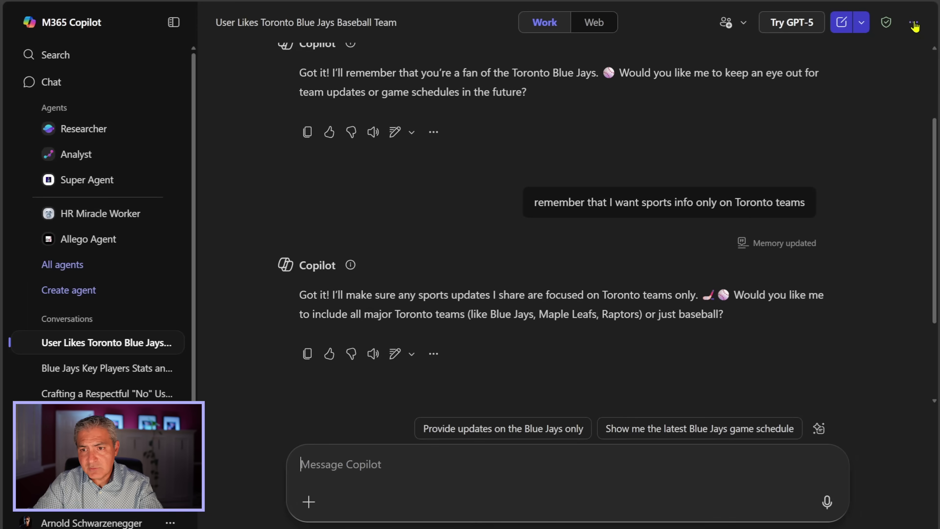
pyautogui.click(894, 44)
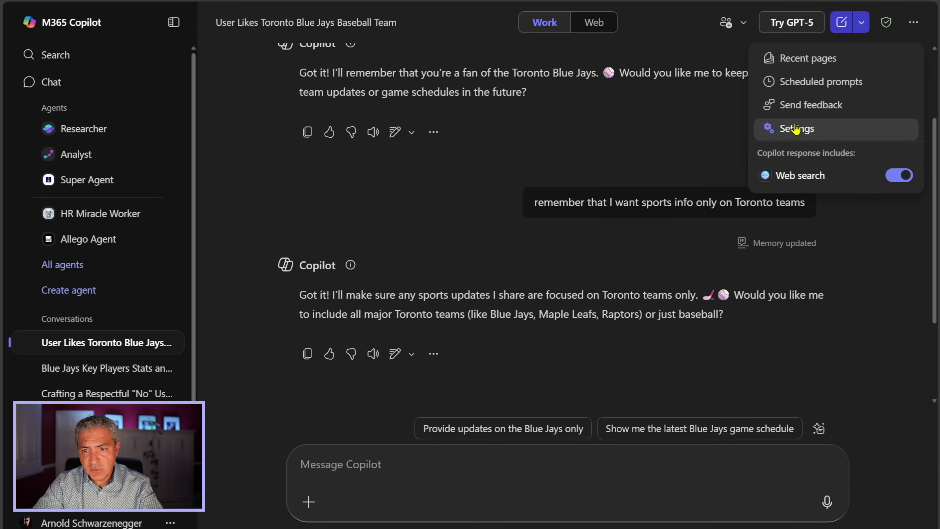
pyautogui.click(800, 127)
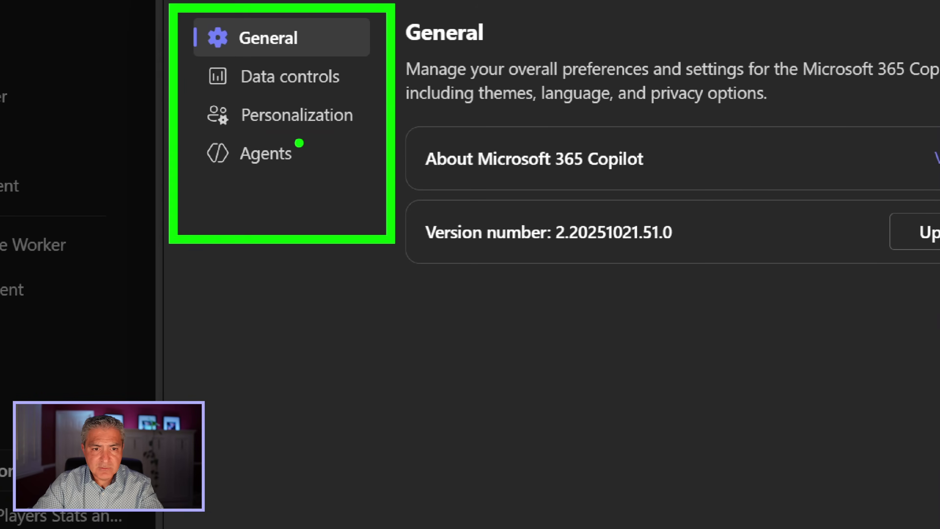
pyautogui.click(308, 130)
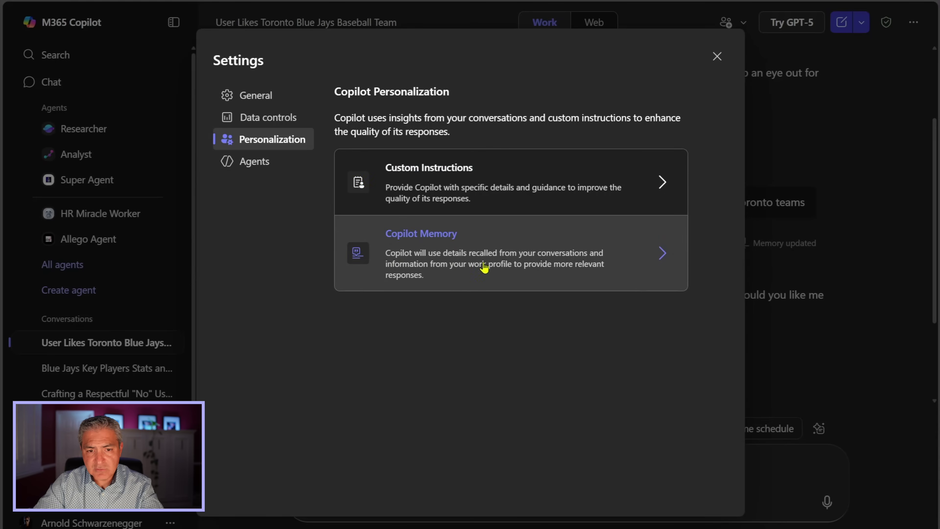
pyautogui.click(449, 265)
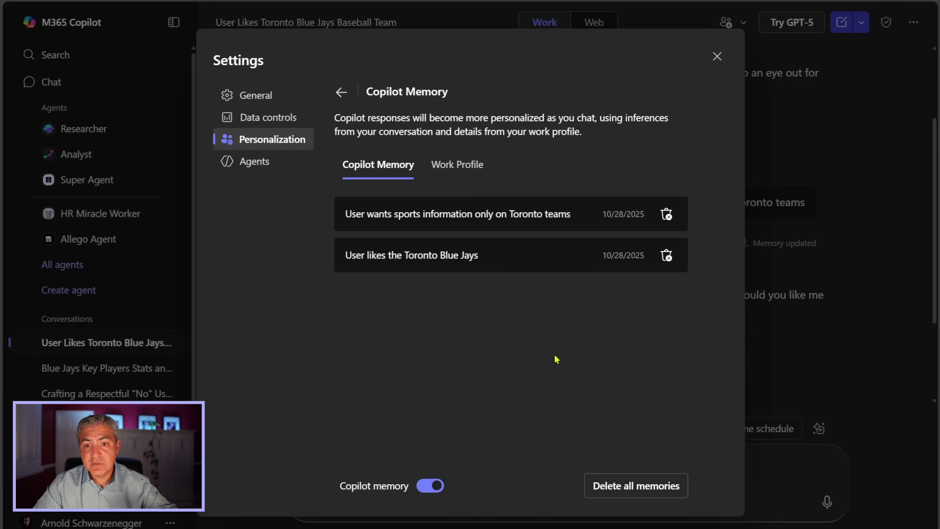
pyautogui.click(717, 58)
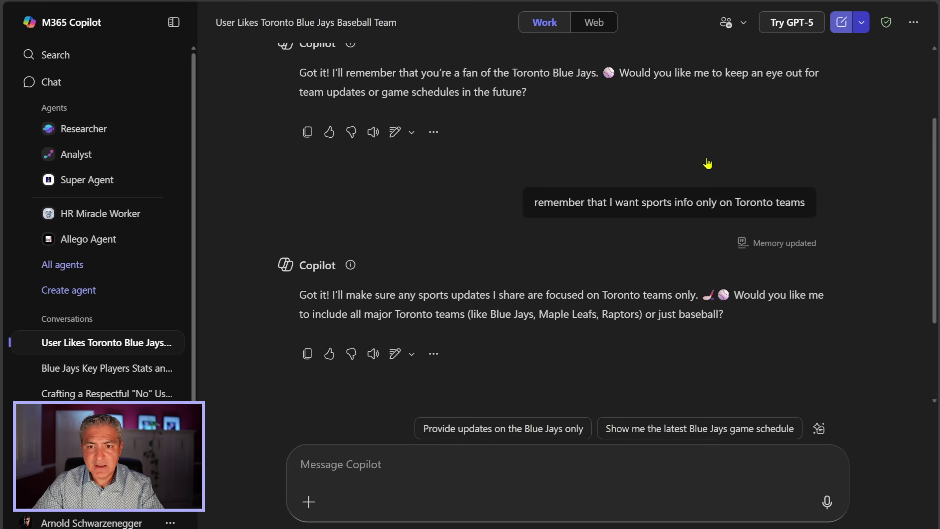
# Step: In a new chat, ask 'What sports teams are playing in the next week?' and review the Toronto schedules
pyautogui.click(841, 23)
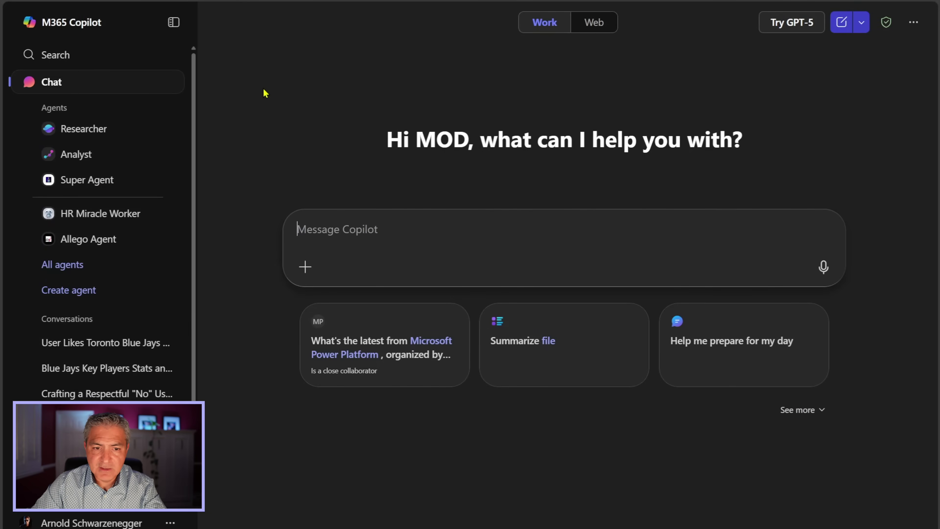
pyautogui.write('What sports teams are playing in the ')
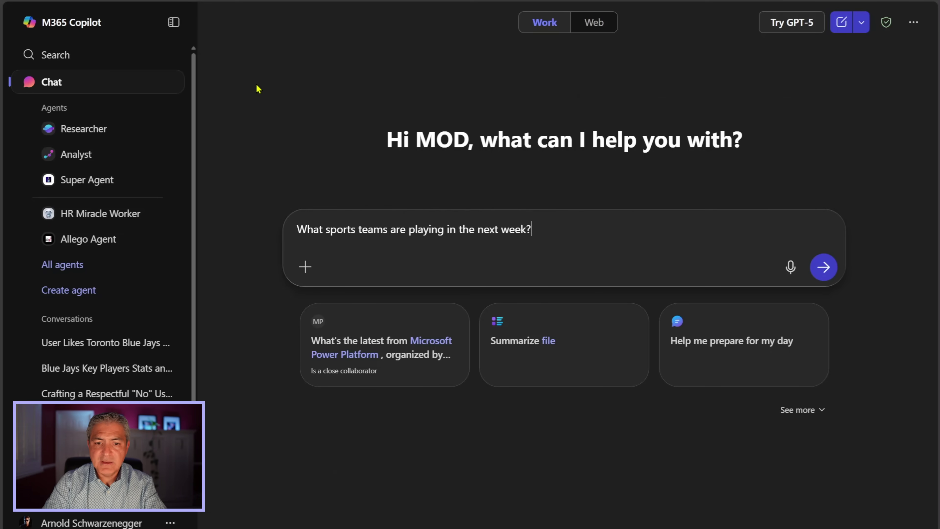
pyautogui.write('next week?')
pyautogui.press('Return')
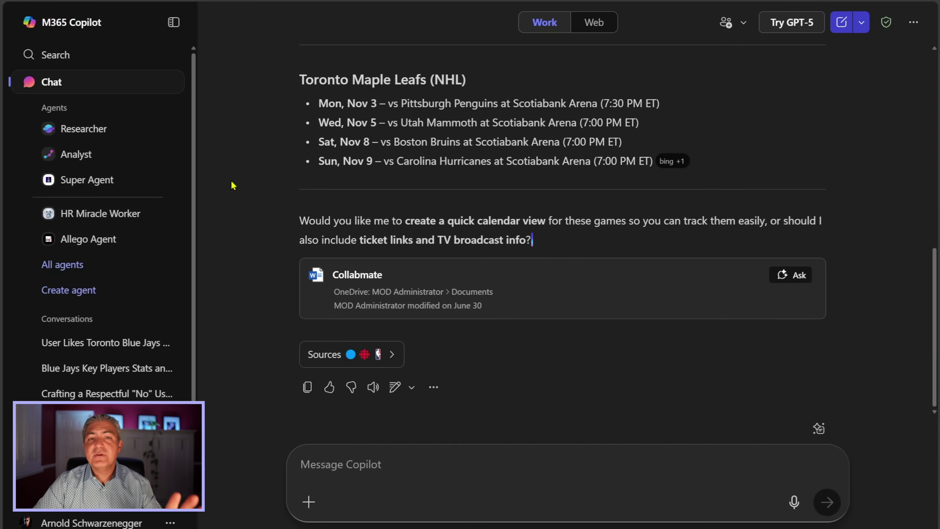
pyautogui.scroll(10, 233, 185)
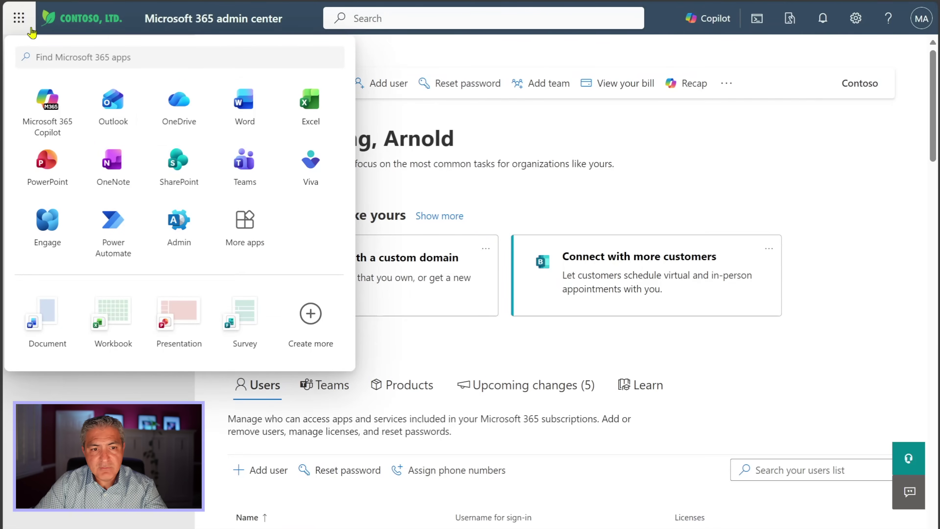
# Step: Launch Excel for the web from the admin center and create blank workbook Book 6
pyautogui.click(311, 101)
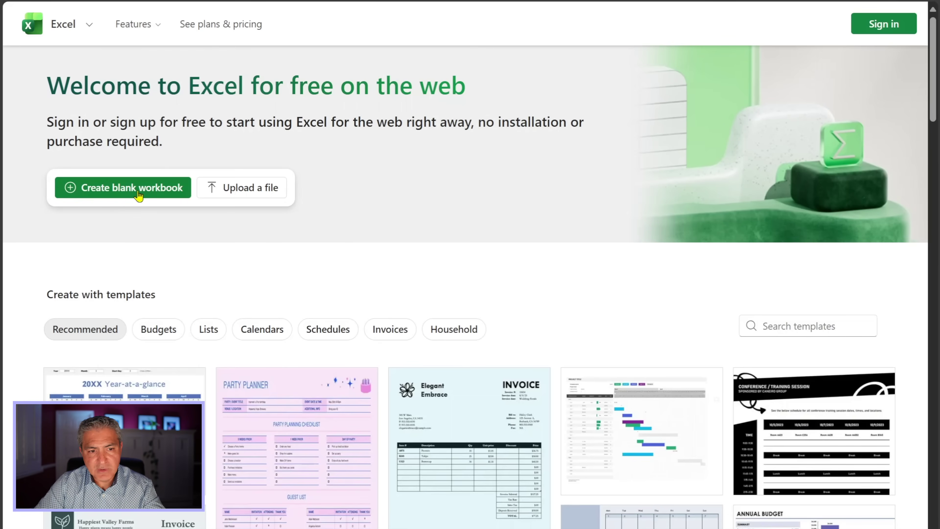
pyautogui.click(132, 188)
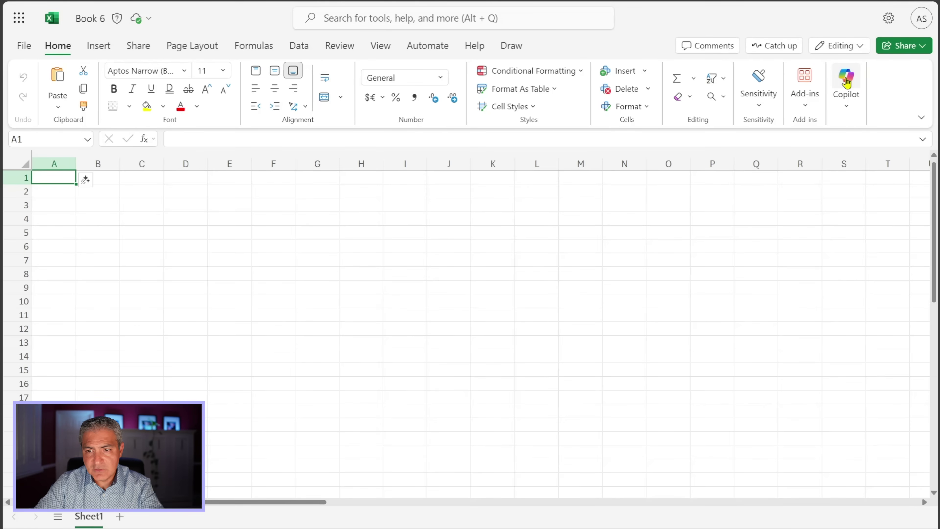
# Step: Open Copilot beside the sheet and write a prompt to create a Blue Jays player table
pyautogui.click(847, 83)
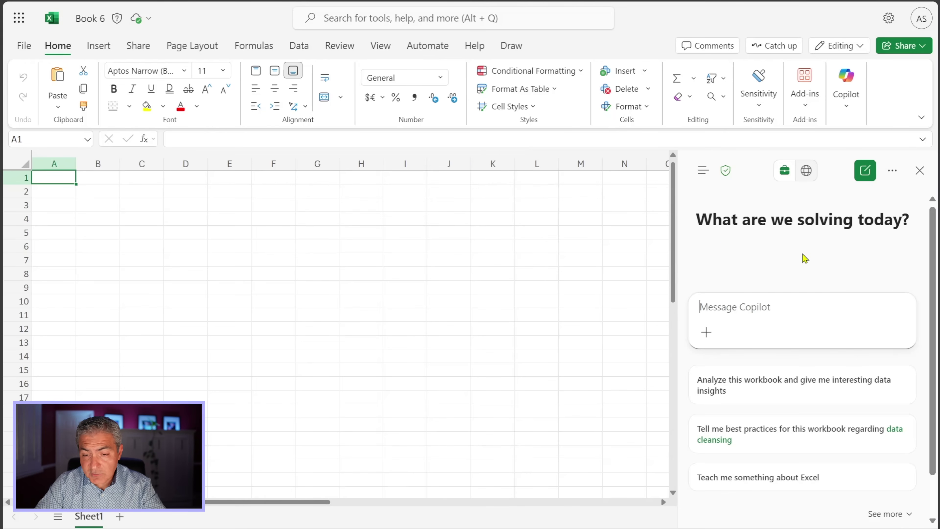
pyautogui.click(704, 295)
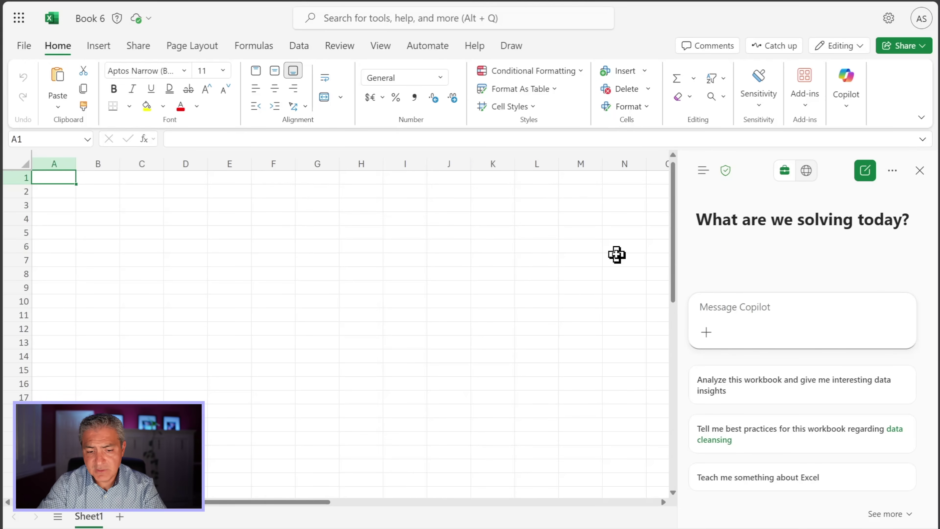
pyautogui.write('Create a table for me about th')
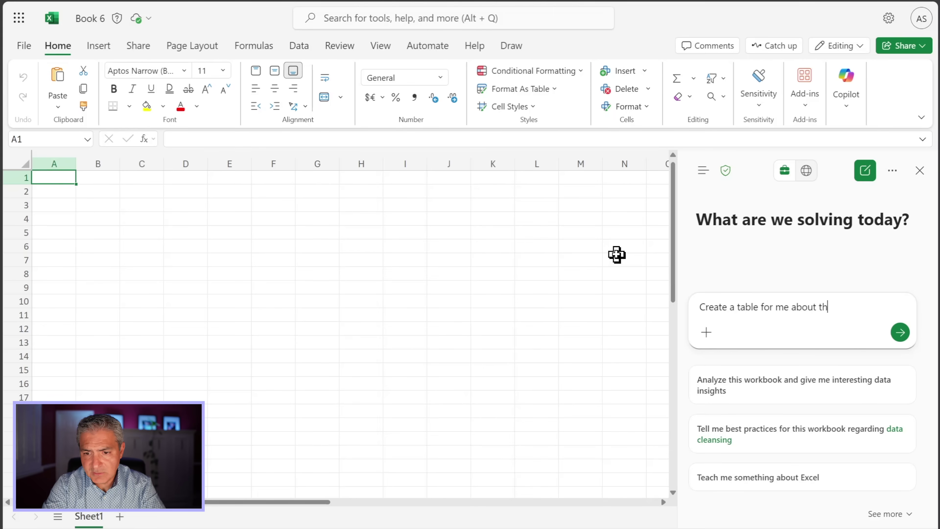
pyautogui.write('blue jays pal')
pyautogui.press('BackSpace')
pyautogui.press('BackSpace')
pyautogui.write('layers')
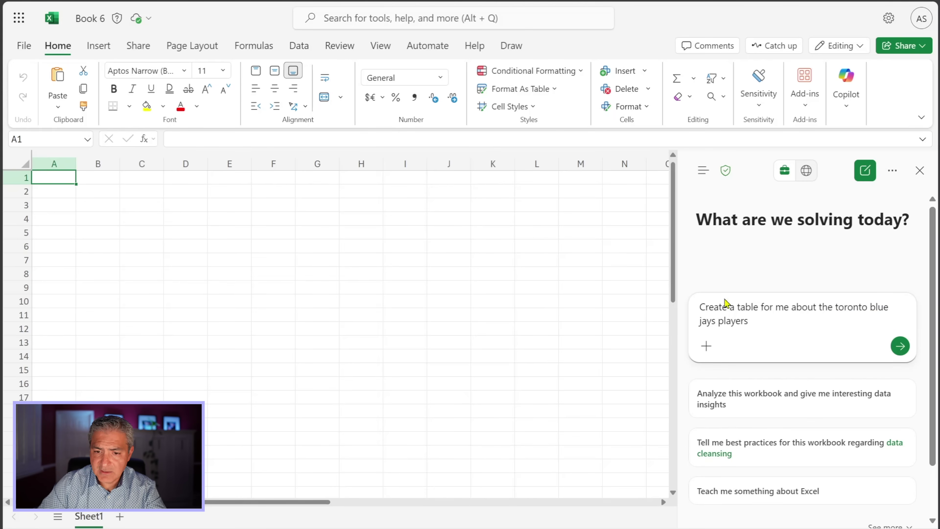
# Step: Attach the Blue Jays key players stats Word document as work content and send the request
pyautogui.click(708, 348)
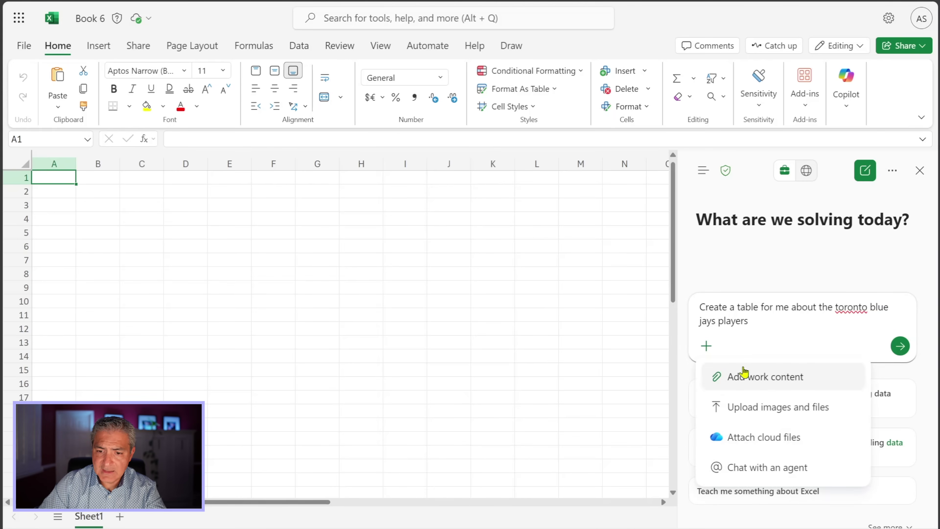
pyautogui.click(748, 378)
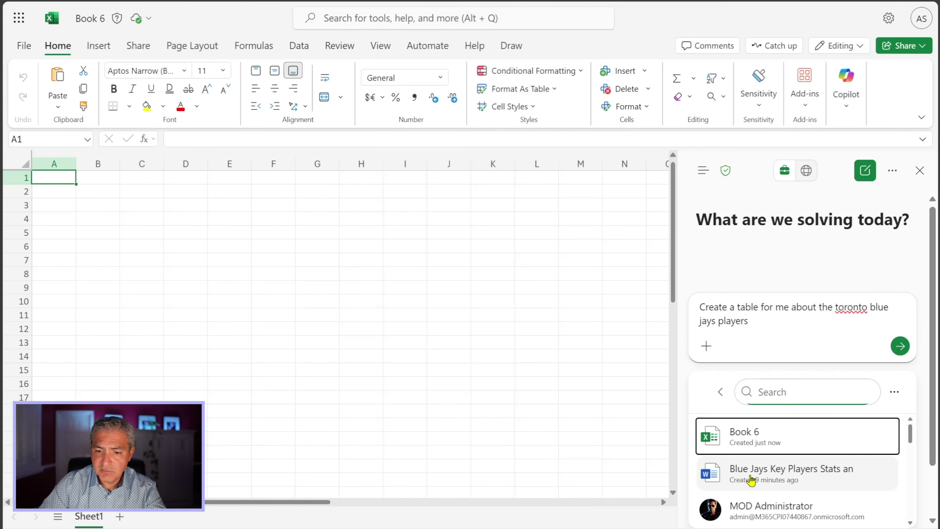
pyautogui.click(776, 481)
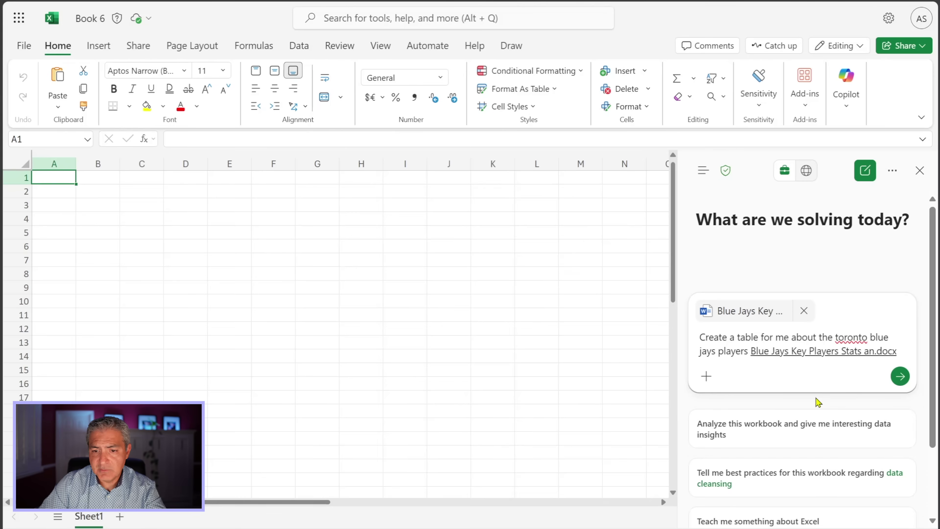
pyautogui.click(900, 376)
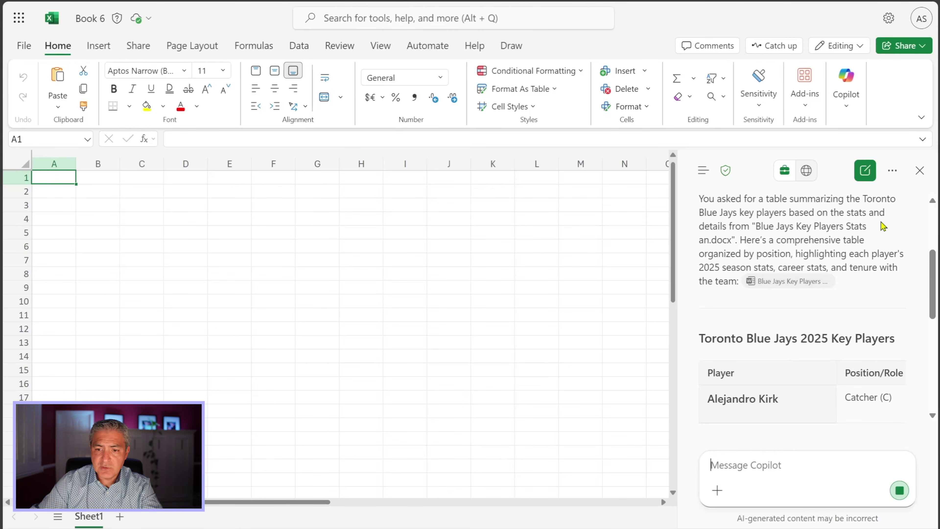
pyautogui.moveTo(683, 297); pyautogui.dragTo(304, 330)
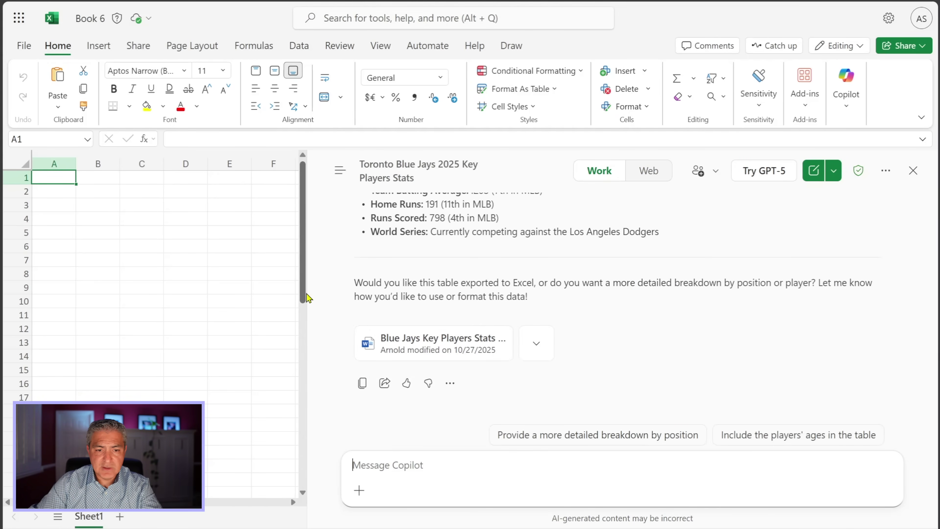
pyautogui.moveTo(308, 314); pyautogui.dragTo(623, 316)
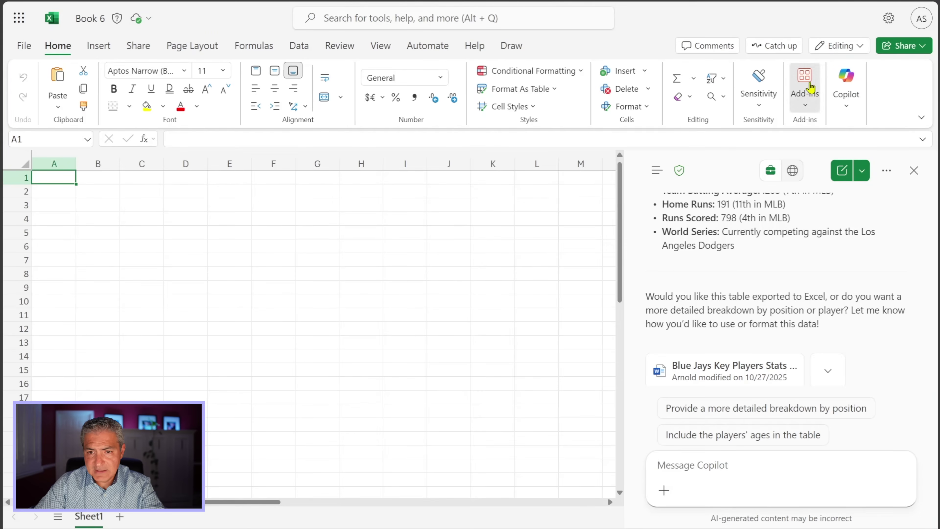
# Step: Search the add-ins for Excel Labs and add it to the workbook
pyautogui.click(805, 87)
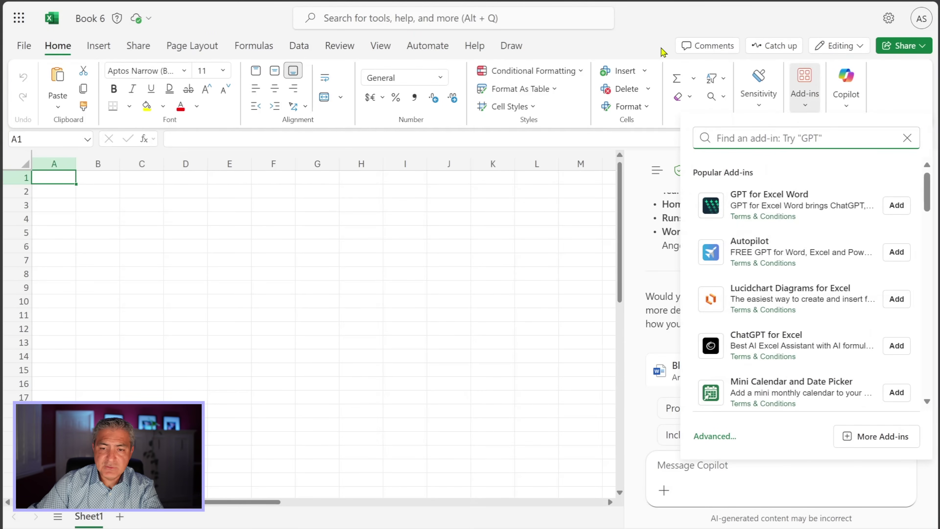
pyautogui.write('excel lab')
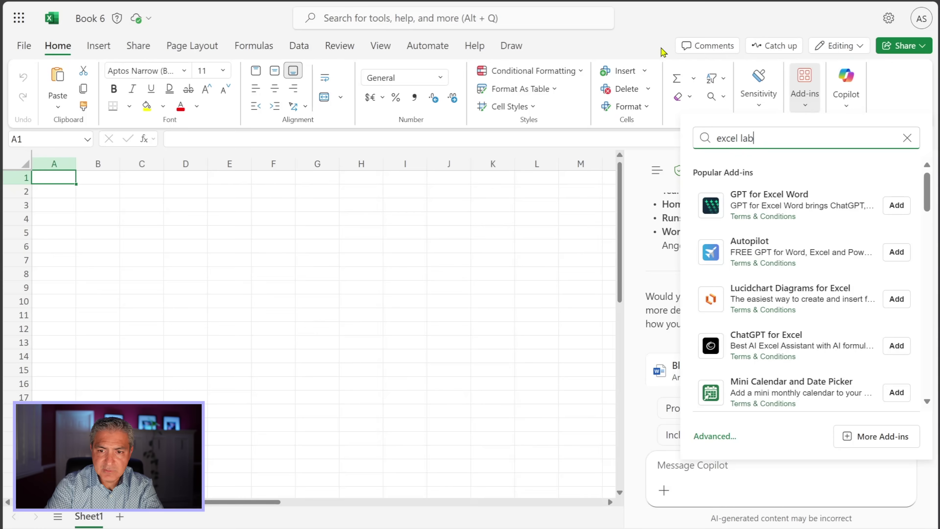
pyautogui.press('Return')
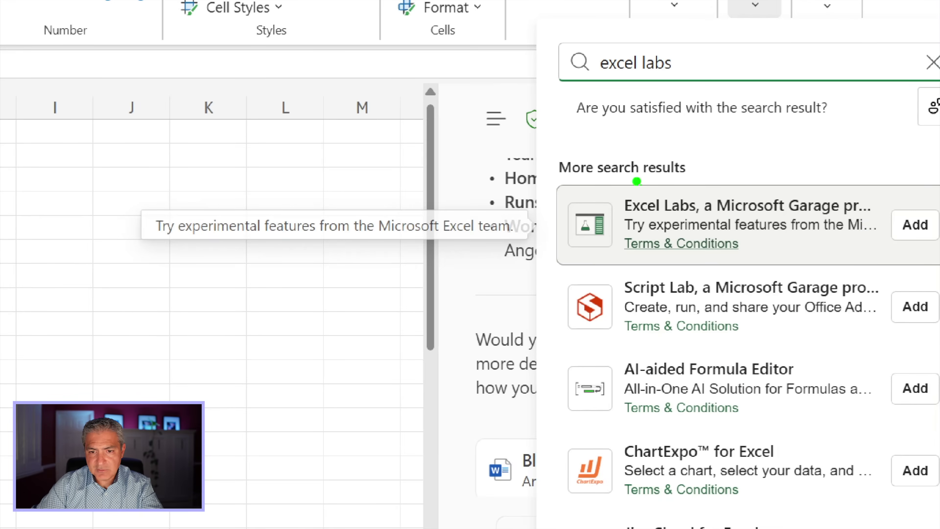
pyautogui.moveTo(525, 165)
pyautogui.mouseDown()
pyautogui.moveTo(867, 260)
pyautogui.moveTo(923, 270)
pyautogui.moveTo(930, 261)
pyautogui.mouseUp()
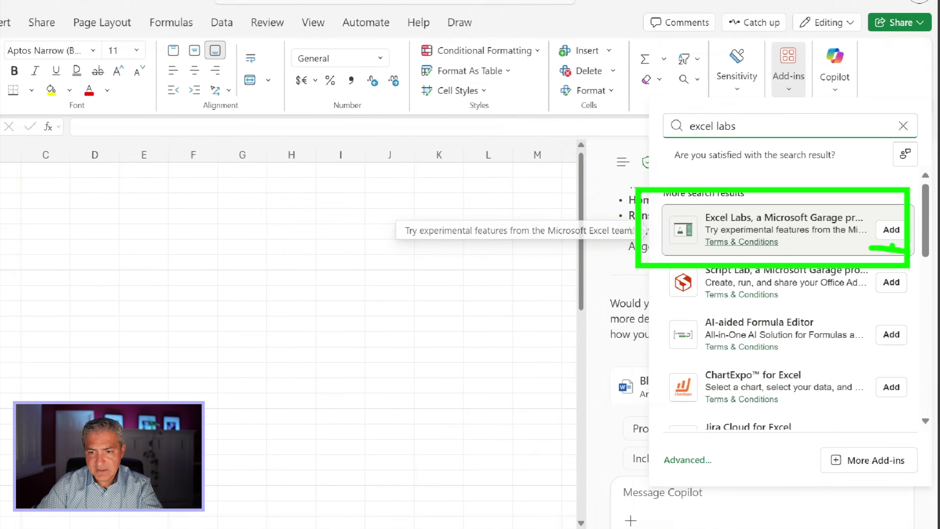
pyautogui.click(892, 230)
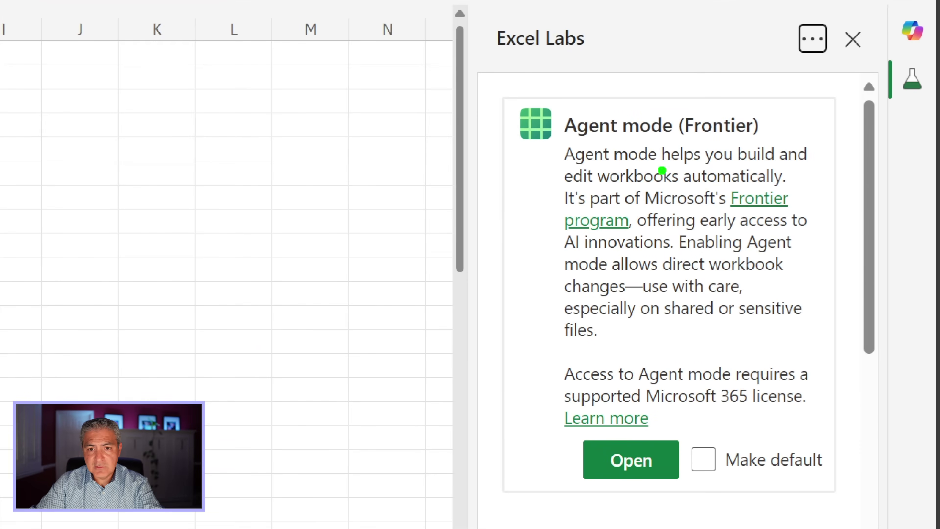
# Step: Make Agent mode (Frontier) the default Excel Labs feature, start it, and dismiss the shortcuts notice
pyautogui.moveTo(564, 145); pyautogui.dragTo(759, 143)
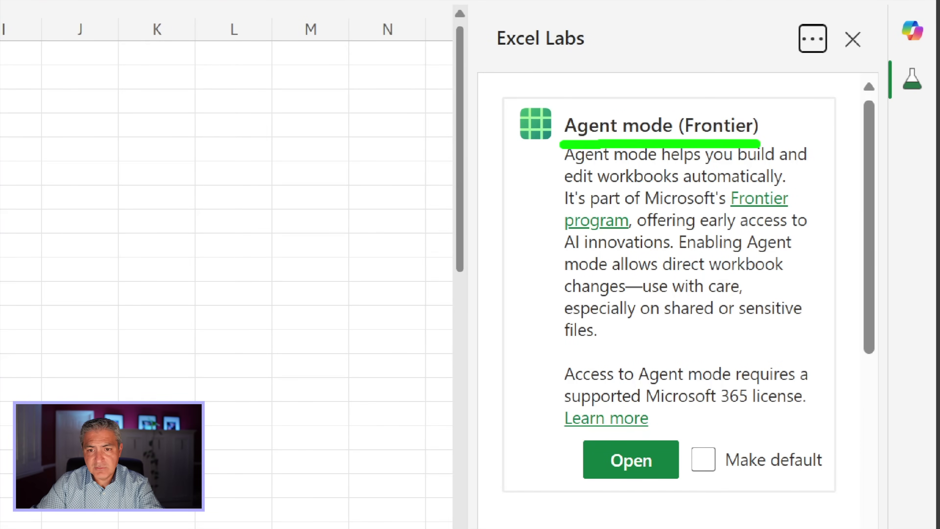
pyautogui.moveTo(718, 482); pyautogui.dragTo(831, 475)
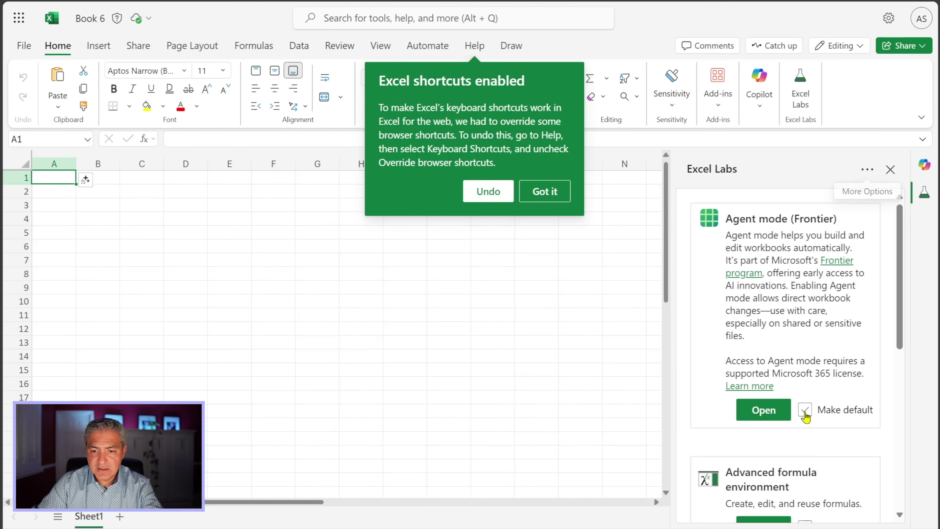
pyautogui.click(703, 459)
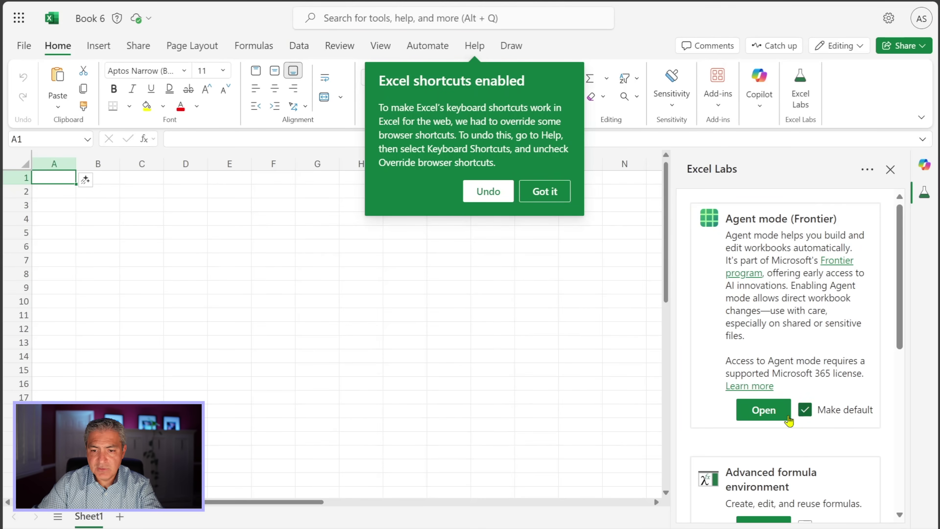
pyautogui.click(764, 410)
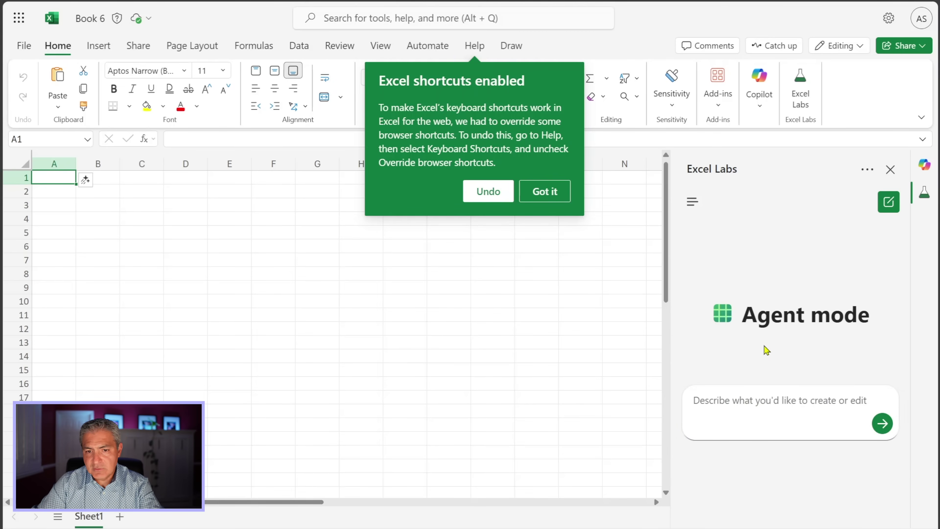
pyautogui.click(545, 195)
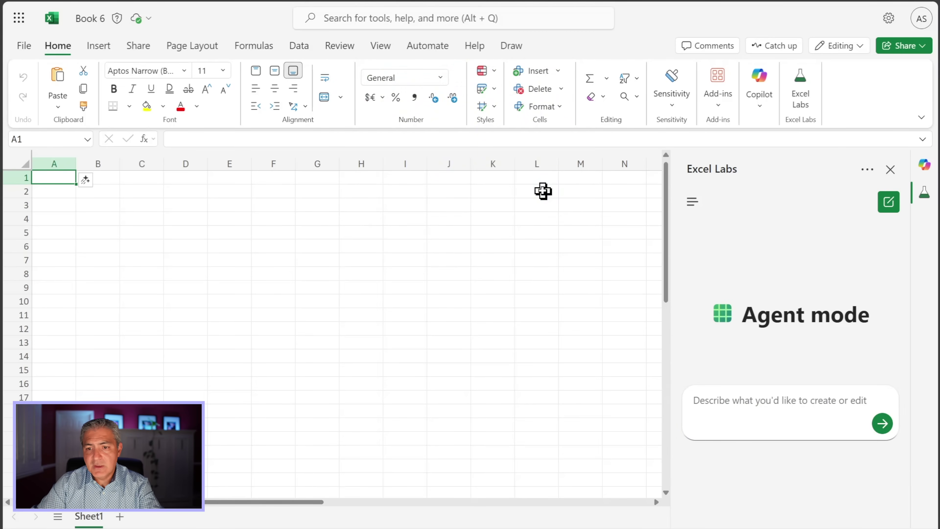
# Step: Close the Excel Labs and Copilot panes, then reopen a narrower Copilot pane
pyautogui.click(890, 171)
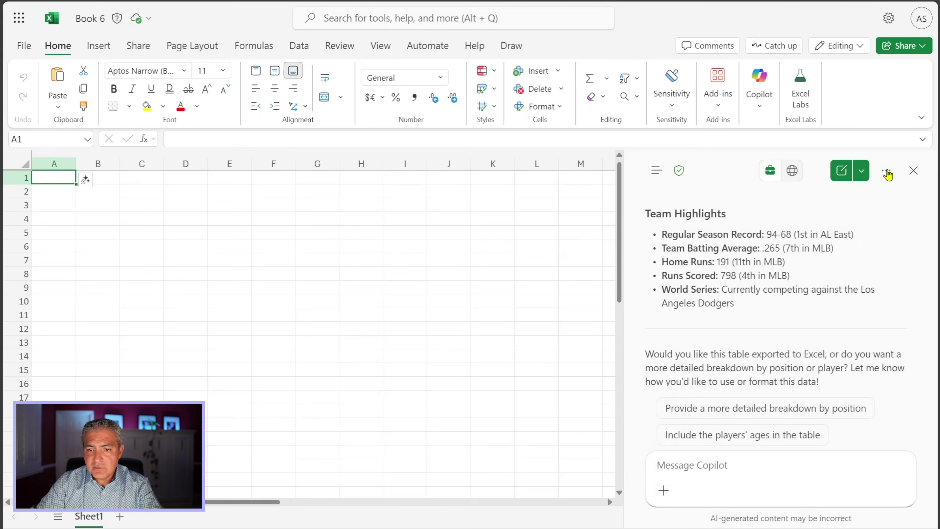
pyautogui.click(914, 171)
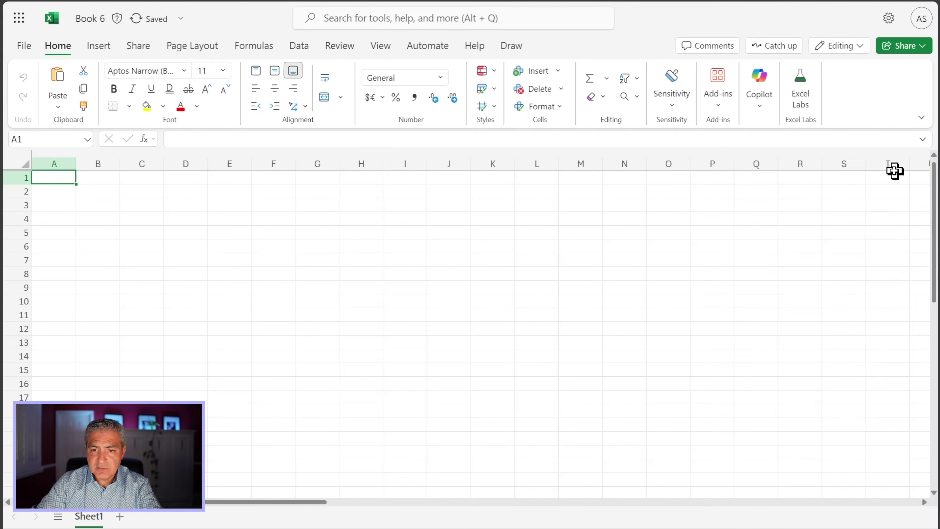
pyautogui.click(758, 82)
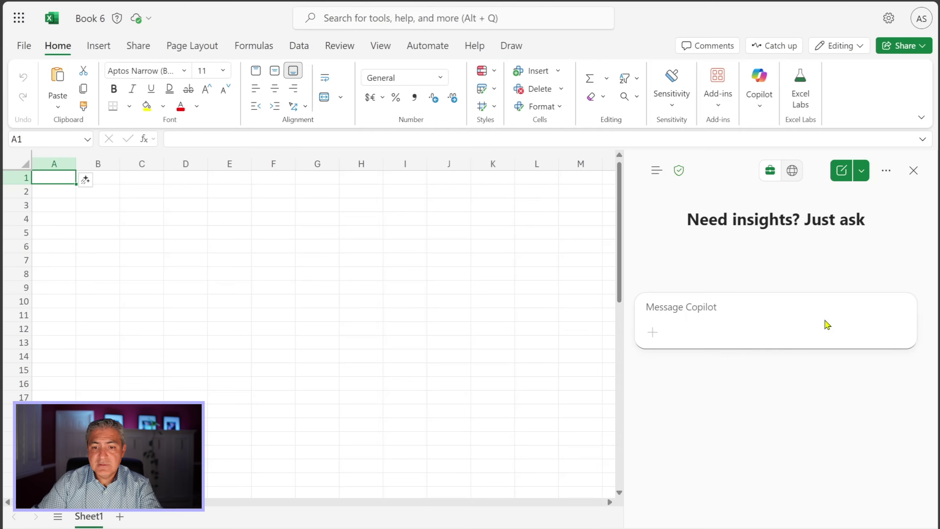
pyautogui.moveTo(622, 263); pyautogui.dragTo(644, 275)
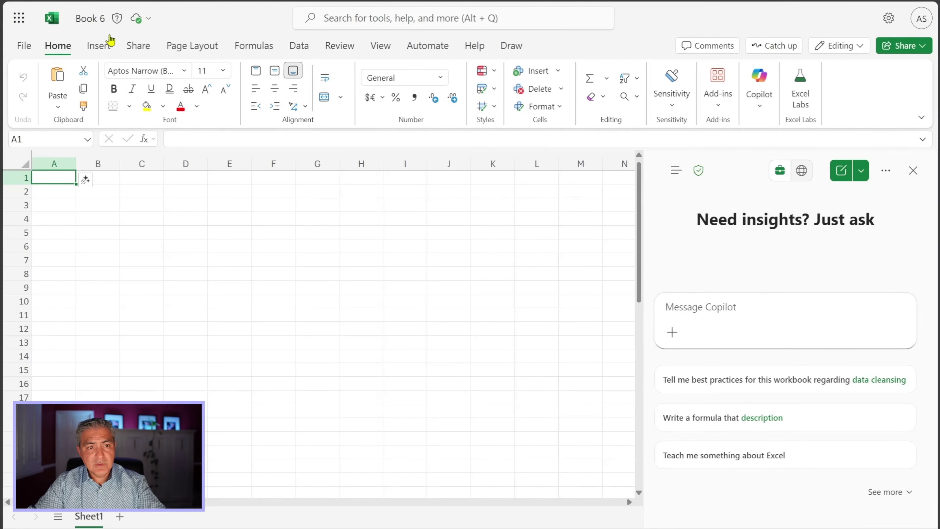
# Step: Exit full screen, reload Book 6, and bring up a fresh Copilot chat
pyautogui.press('F11')
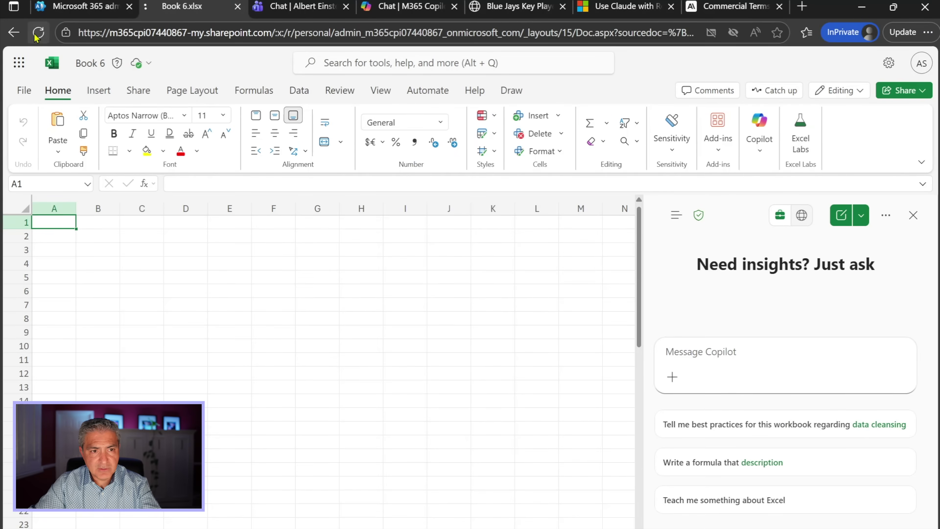
pyautogui.click(37, 32)
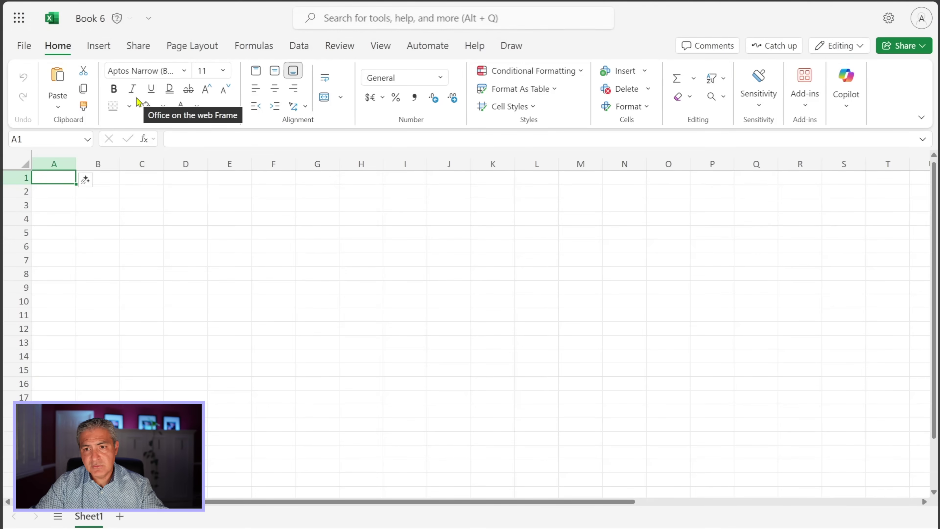
pyautogui.click(845, 87)
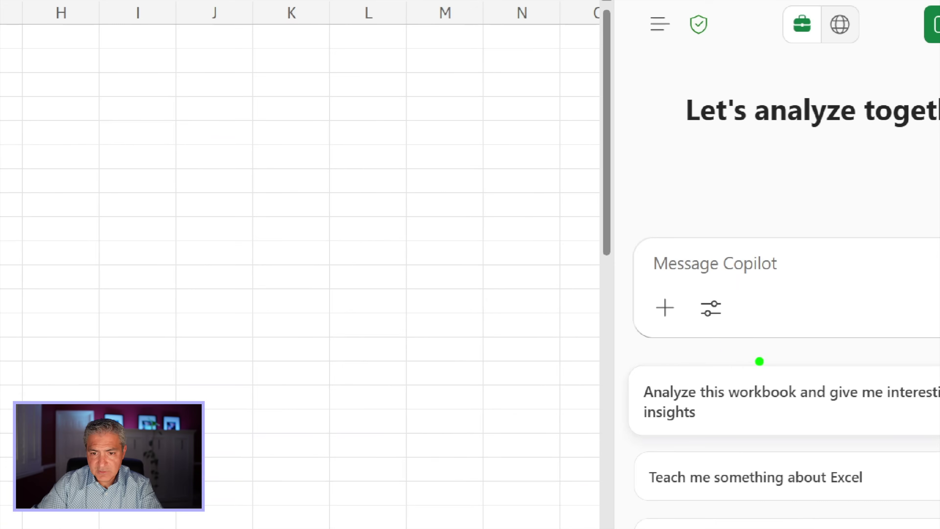
pyautogui.moveTo(685, 330); pyautogui.dragTo(783, 321)
pyautogui.moveTo(681, 282); pyautogui.dragTo(758, 335)
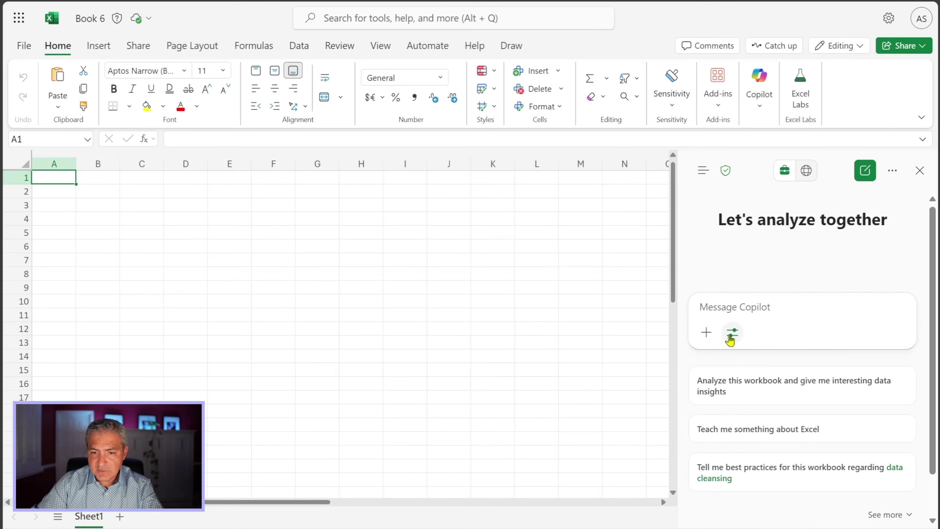
# Step: Switch Copilot to Agent mode (Frontier) and paste in the Blue Jays players table request
pyautogui.click(731, 334)
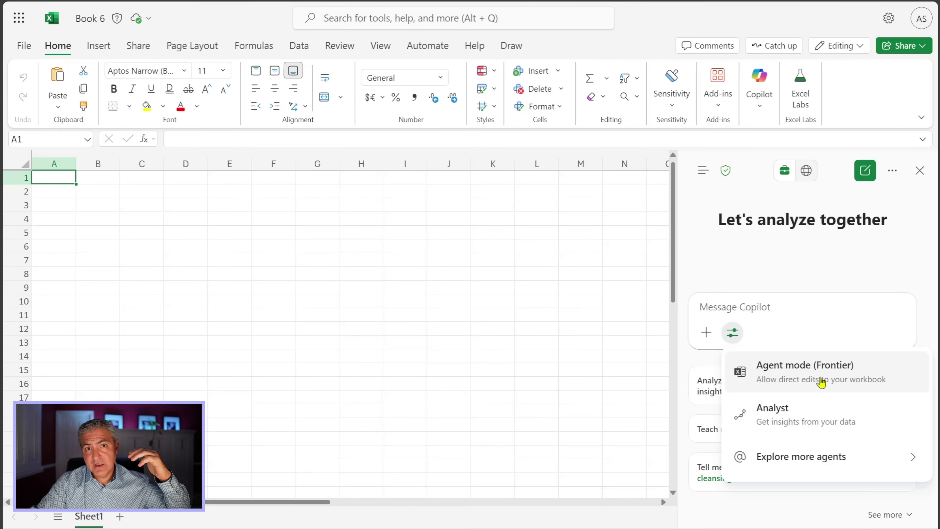
pyautogui.click(802, 382)
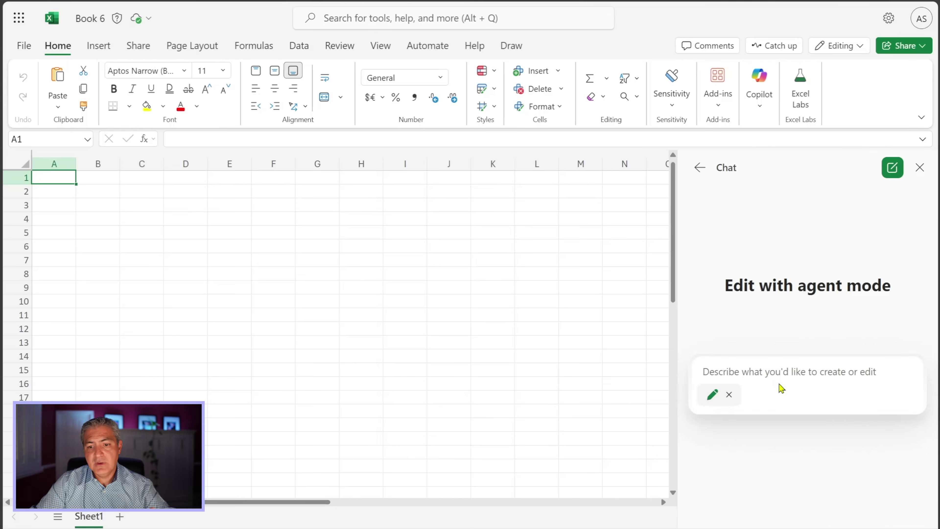
pyautogui.click(766, 372)
pyautogui.write('Create a table for me about the toronto blue jays players')
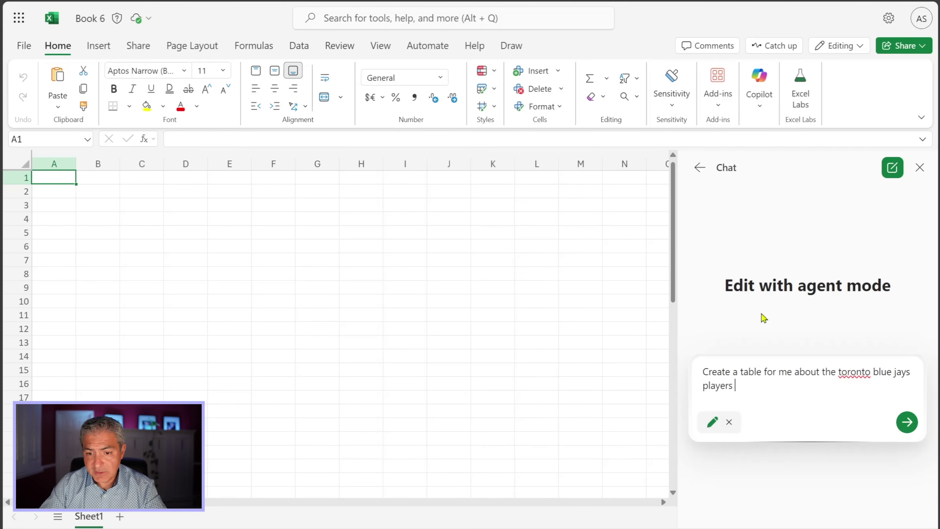
pyautogui.press('BackSpace')
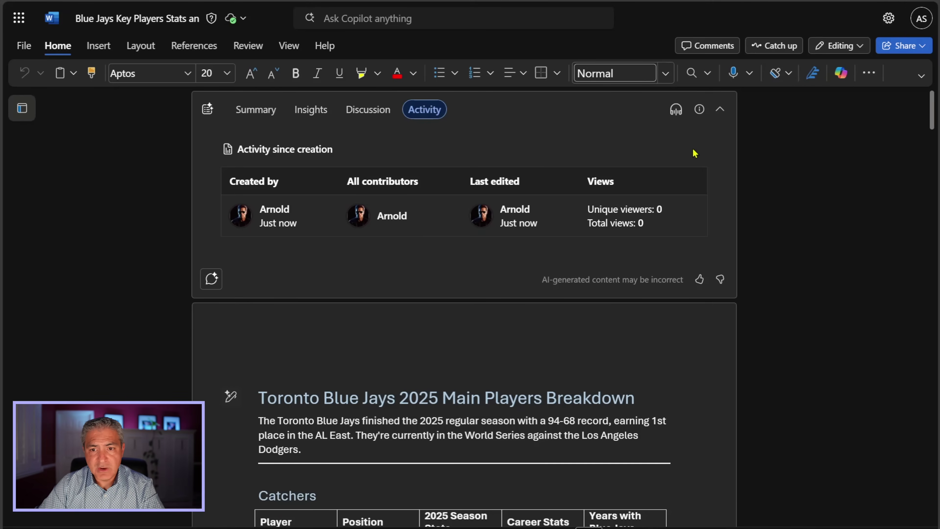
# Step: Copy an edit link to the Blue Jays Word document and paste it after the Excel agent request
pyautogui.click(922, 47)
pyautogui.click(888, 91)
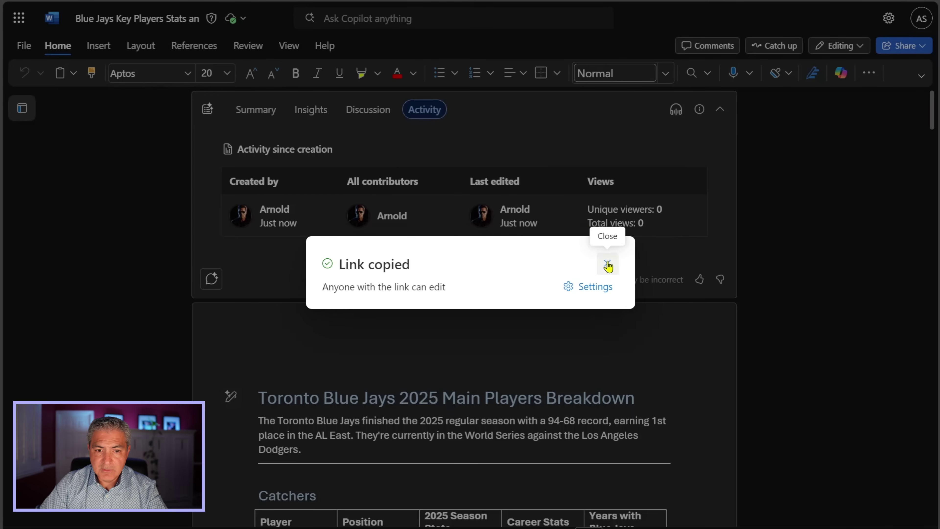
pyautogui.click(607, 264)
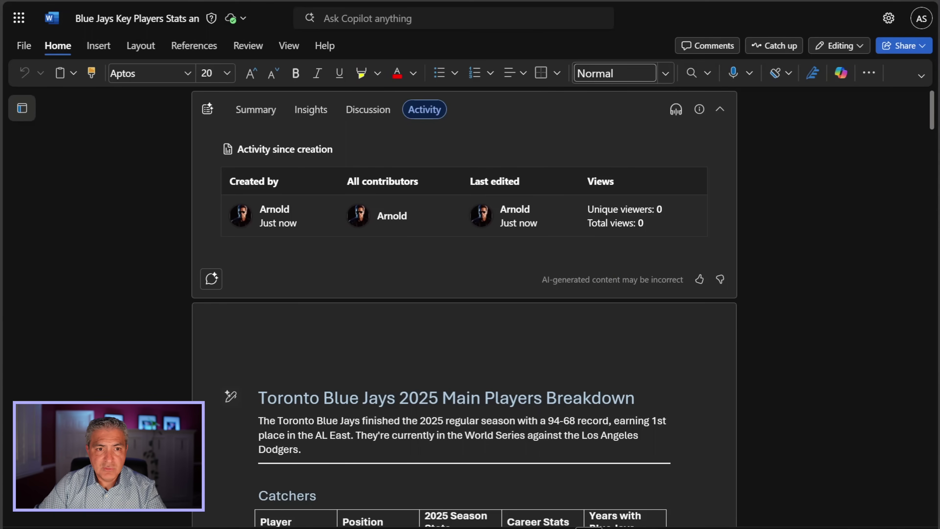
pyautogui.hotkey('alt', 'Tab')
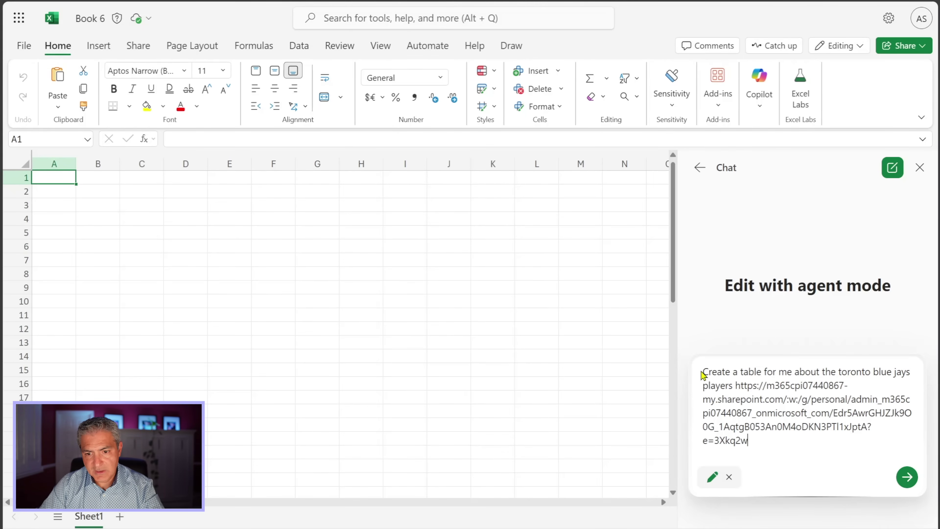
# Step: Send the Blue Jays table request with the document link and expand the agent's reasoning steps
pyautogui.click(904, 479)
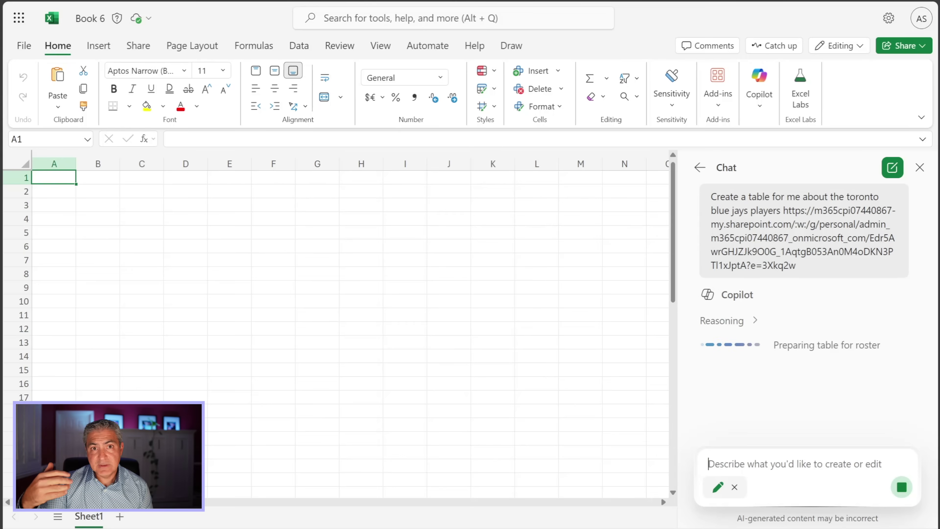
pyautogui.click(756, 323)
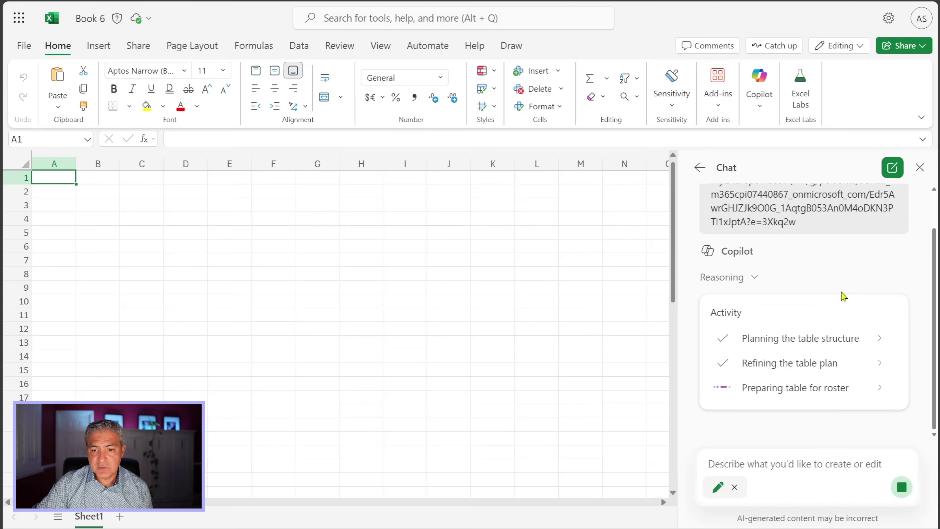